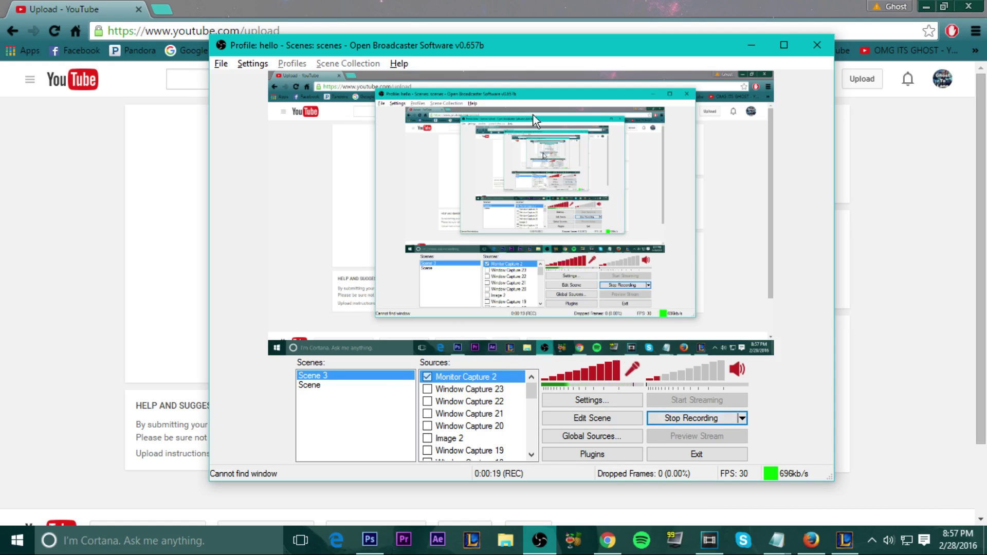
- Nudge the OBS window up-left and select 'Scene' in Scenes to show the League client
drag(489, 48, 479, 45)
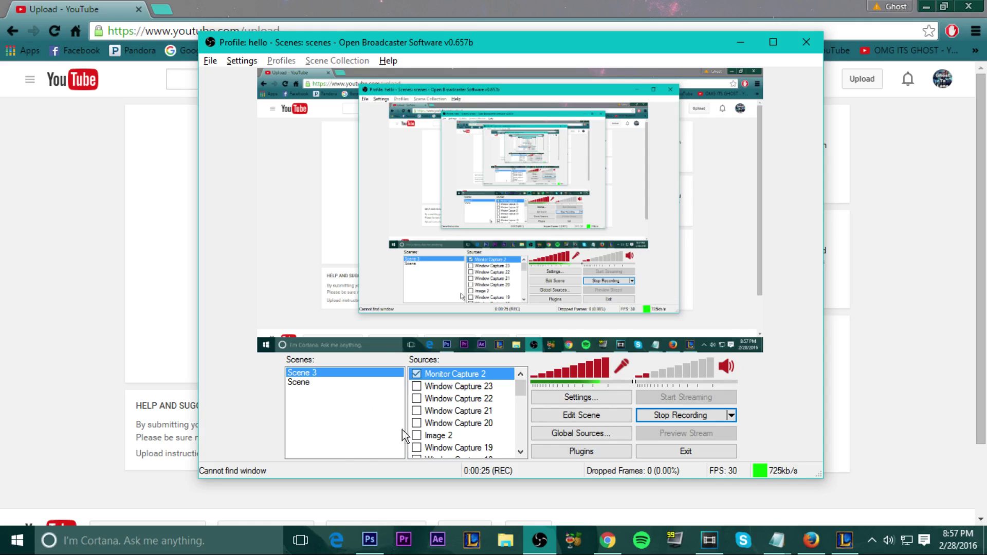
right_click(336, 401)
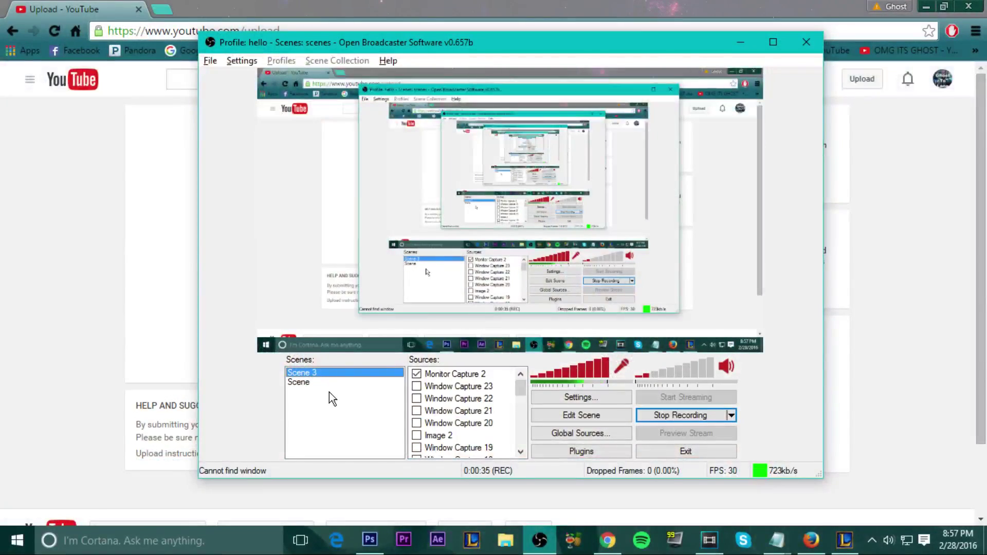
click(315, 382)
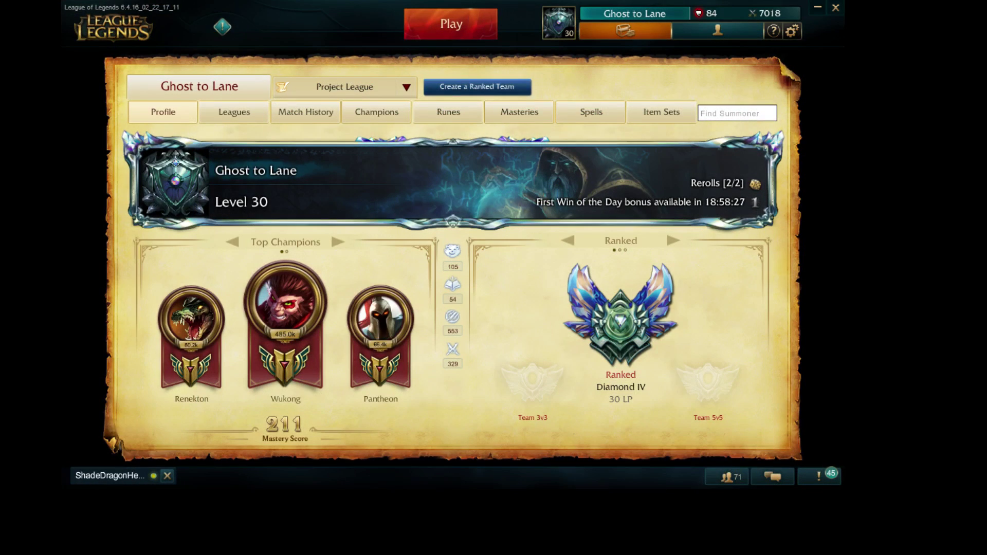
- Go back to Scene 3 and bring up the Monitor Capture 2 source's options
click(309, 373)
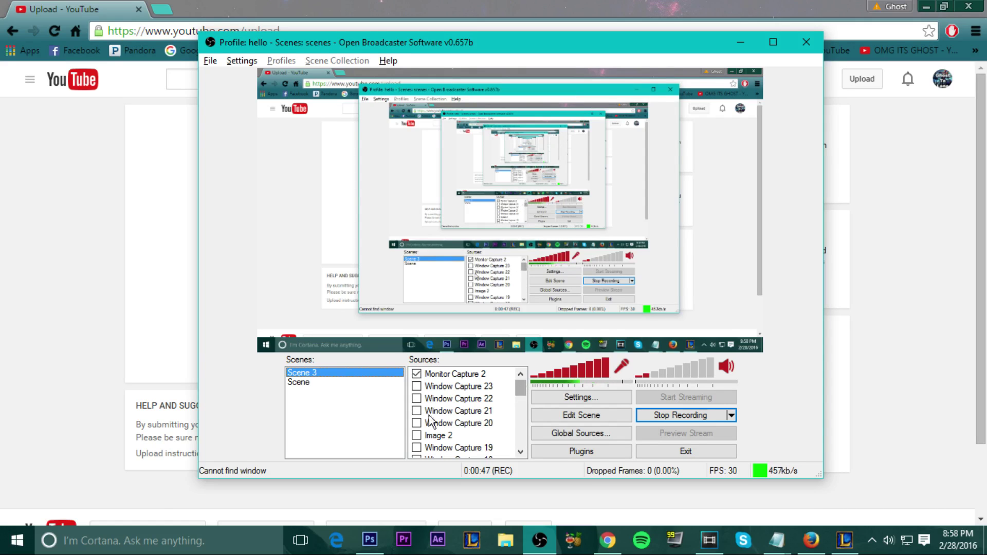
right_click(454, 374)
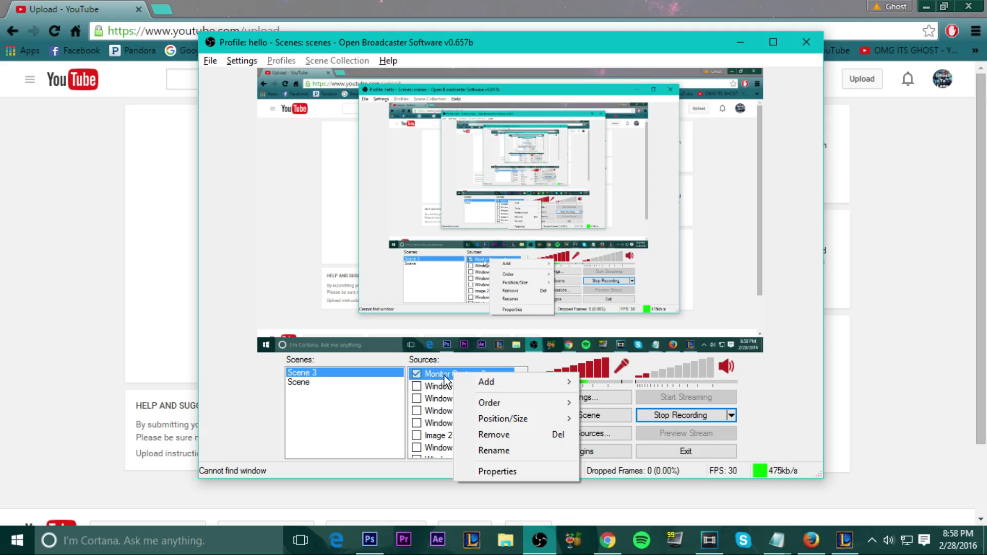
- Add a Window Capture source named 'League of legends in game'
mouse_move(484, 382)
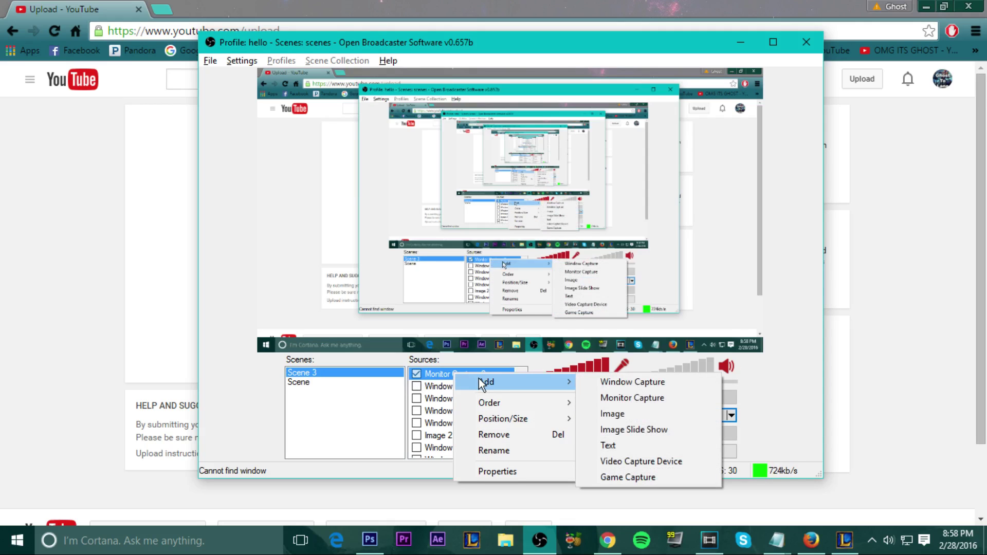
click(621, 382)
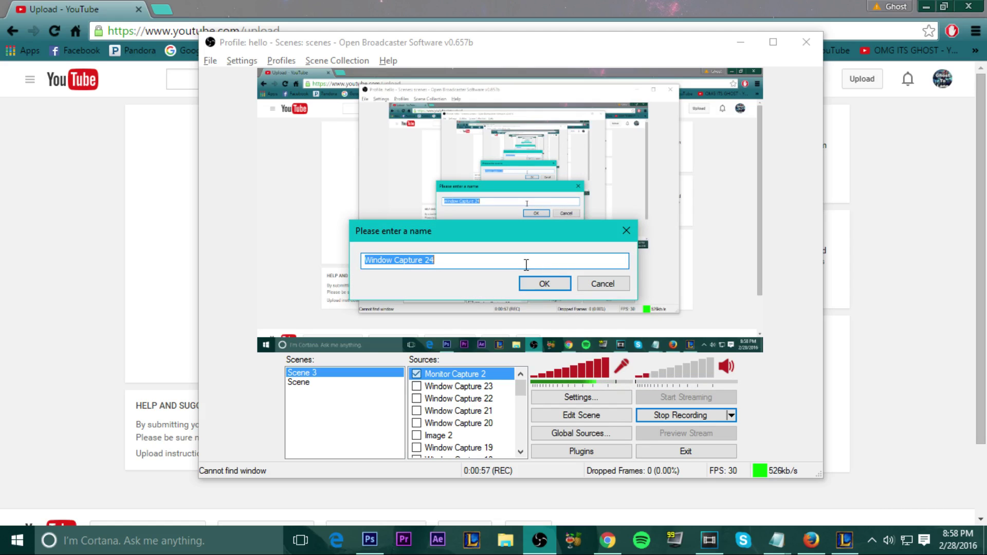
text(League)
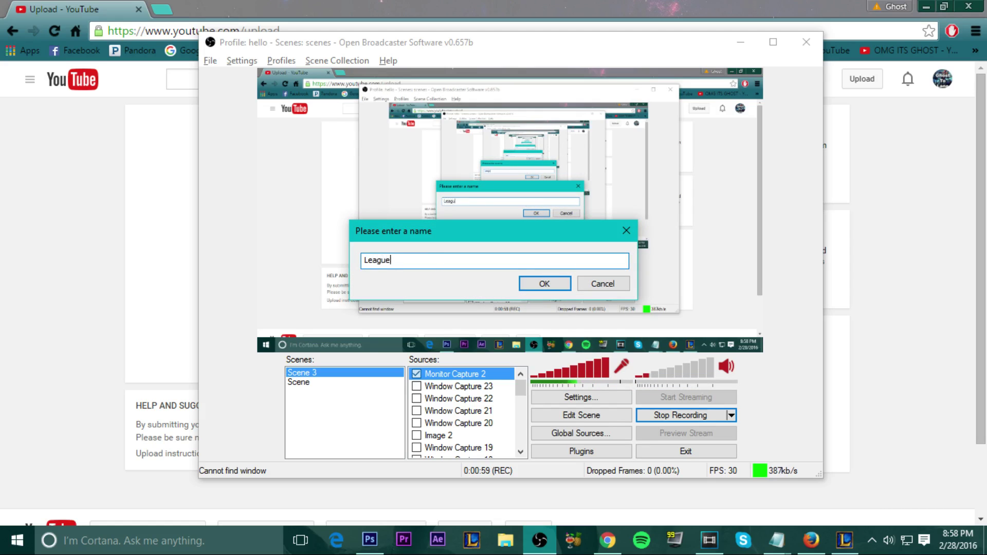
text( of legends in)
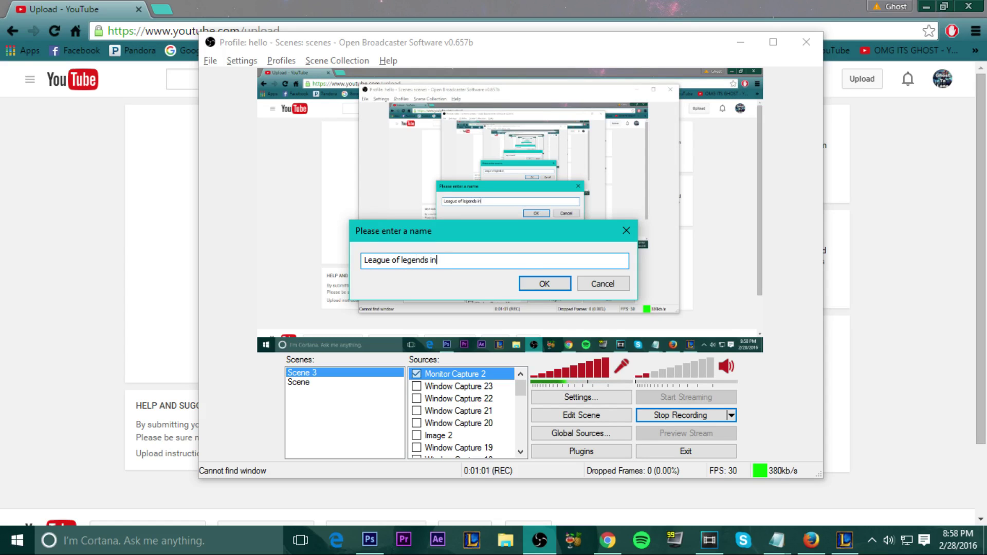
text( game)
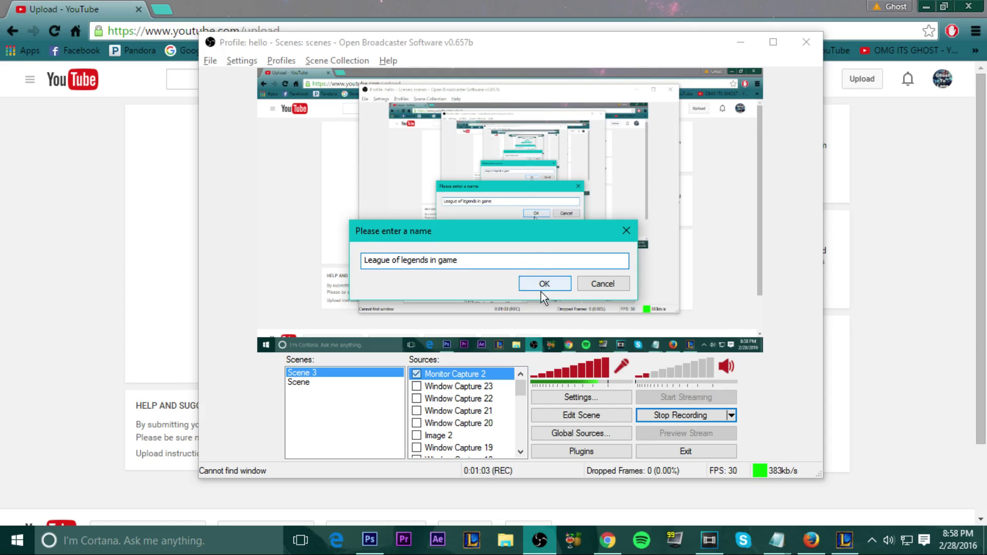
click(543, 287)
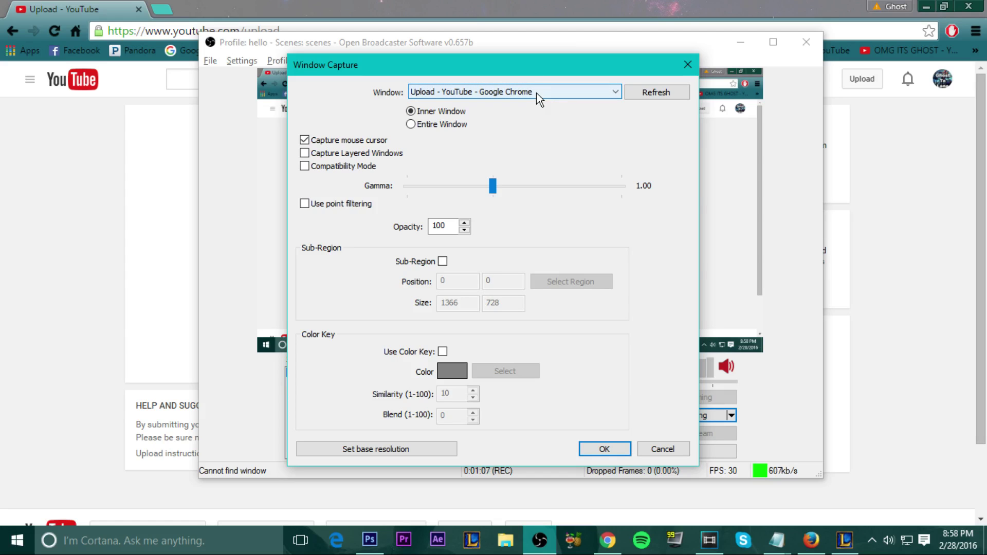
click(526, 94)
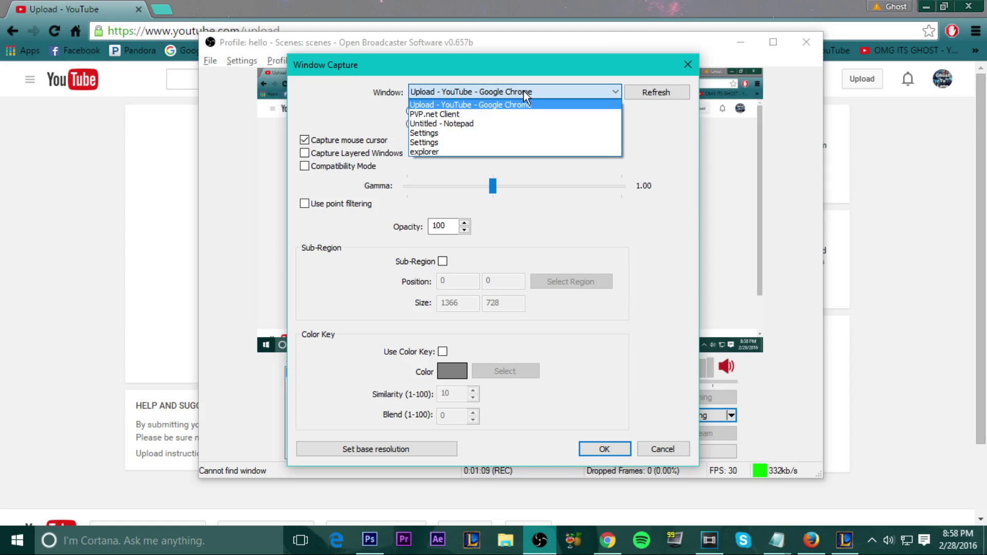
click(525, 95)
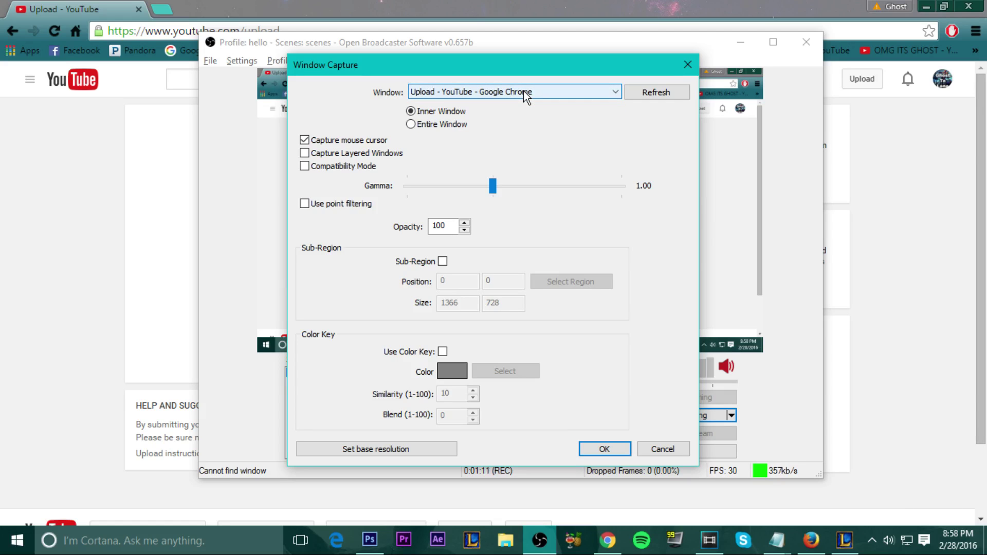
click(526, 94)
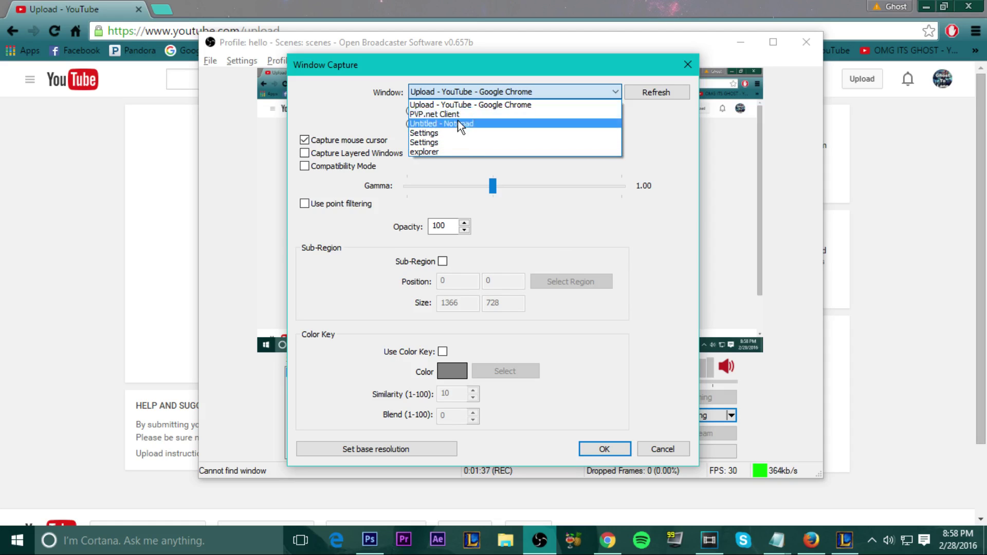
click(670, 164)
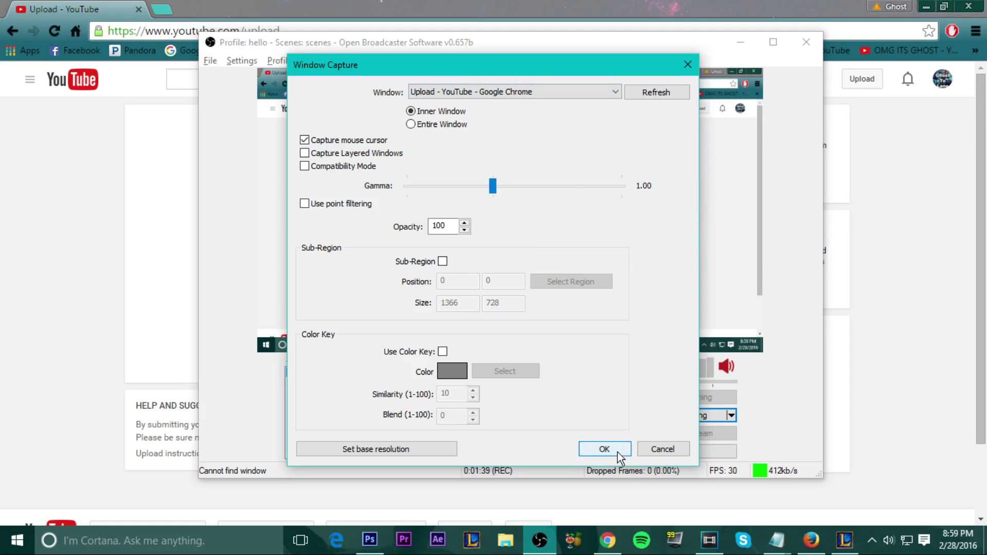
click(605, 449)
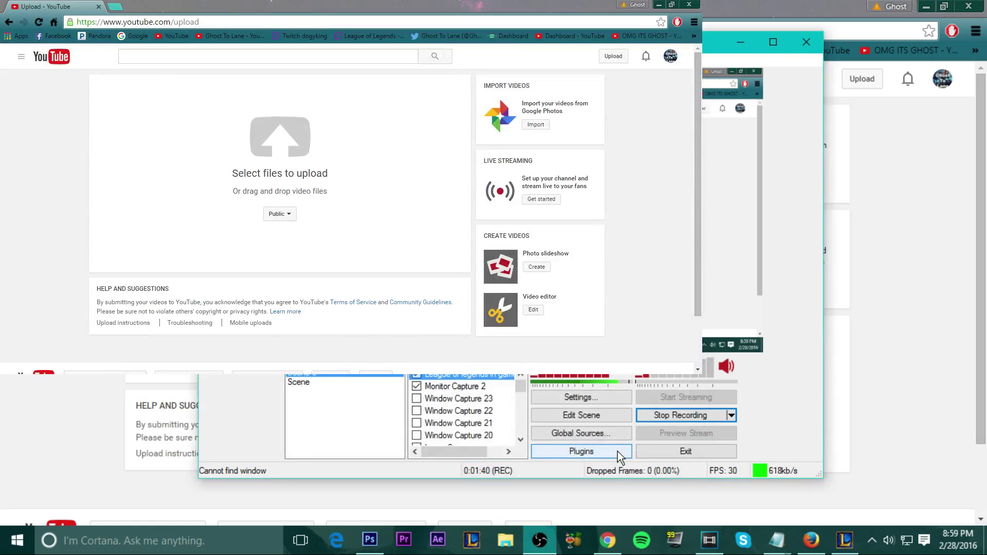
- Toggle the 'League of legends in game' source off, on, then off so Monitor Capture 2 shows
click(417, 374)
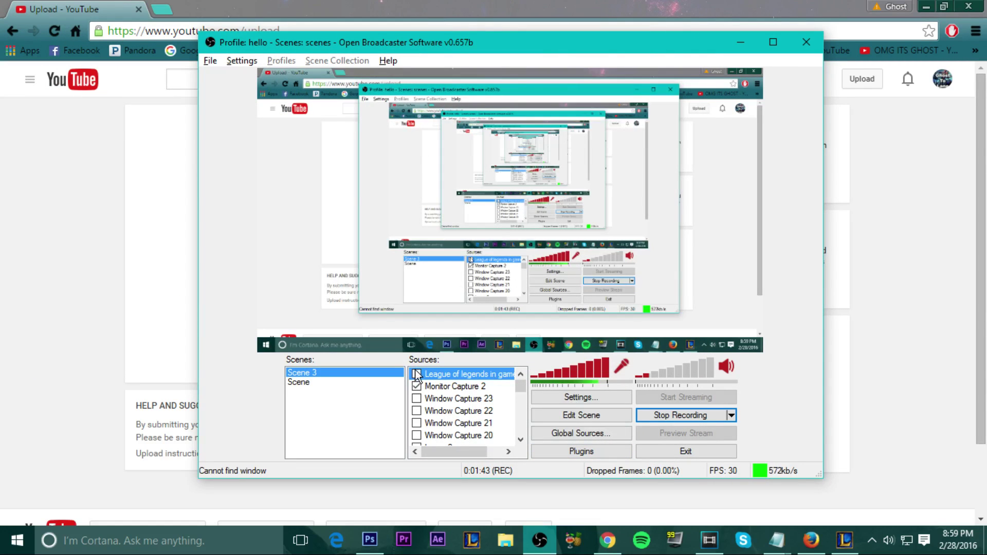
click(417, 374)
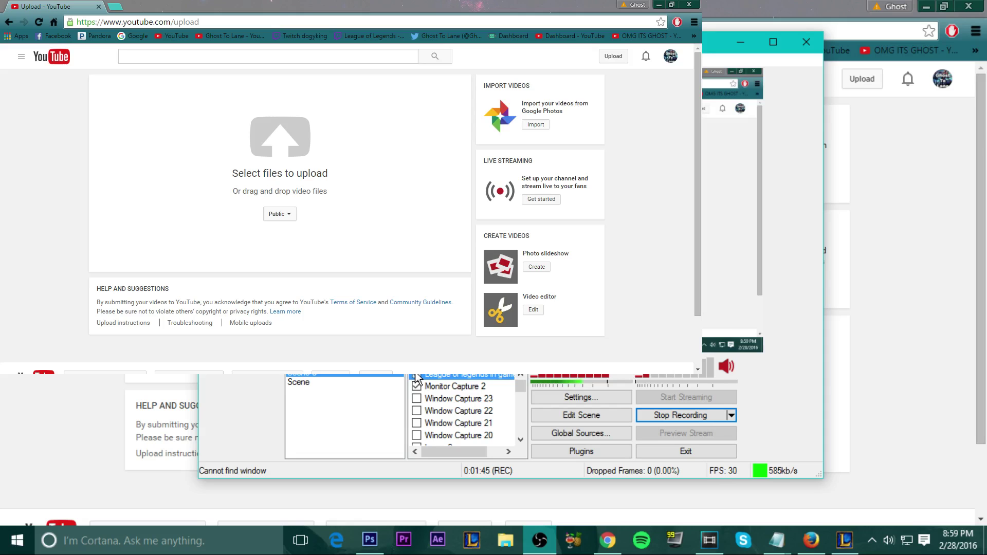
click(417, 375)
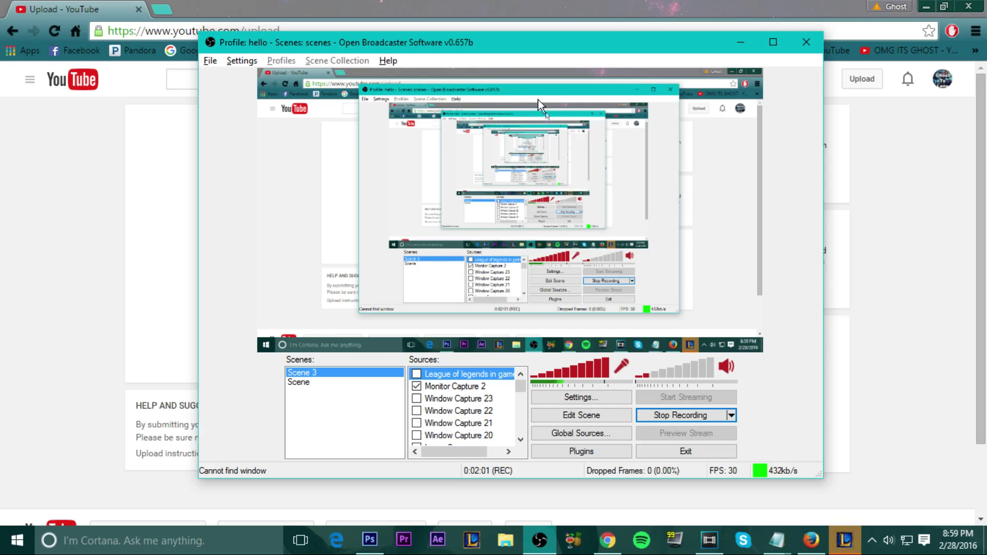
click(566, 419)
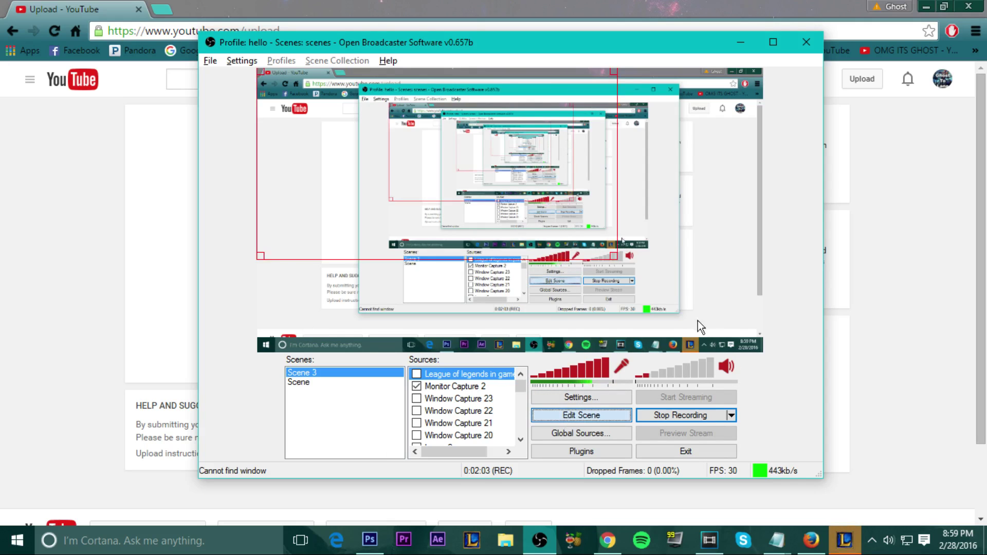
click(602, 294)
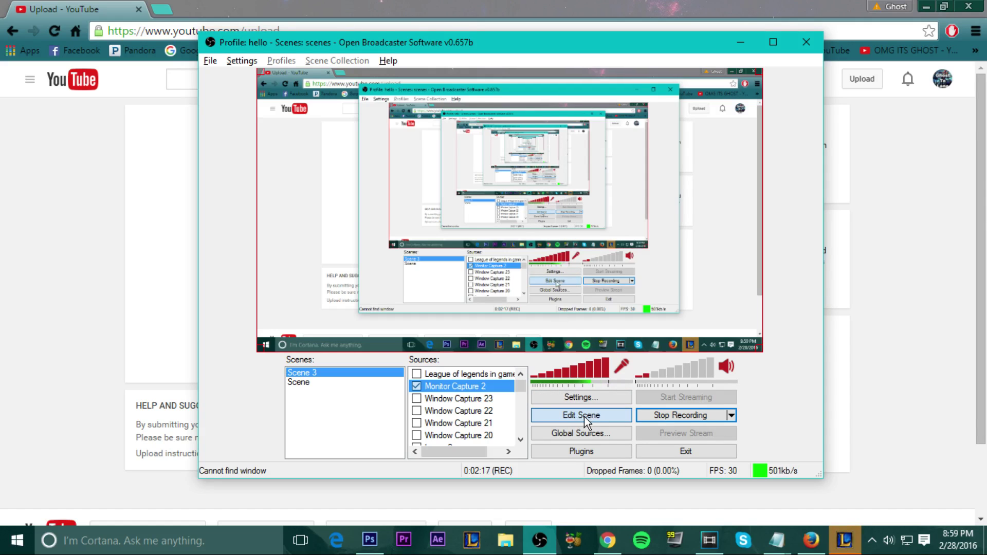
click(581, 416)
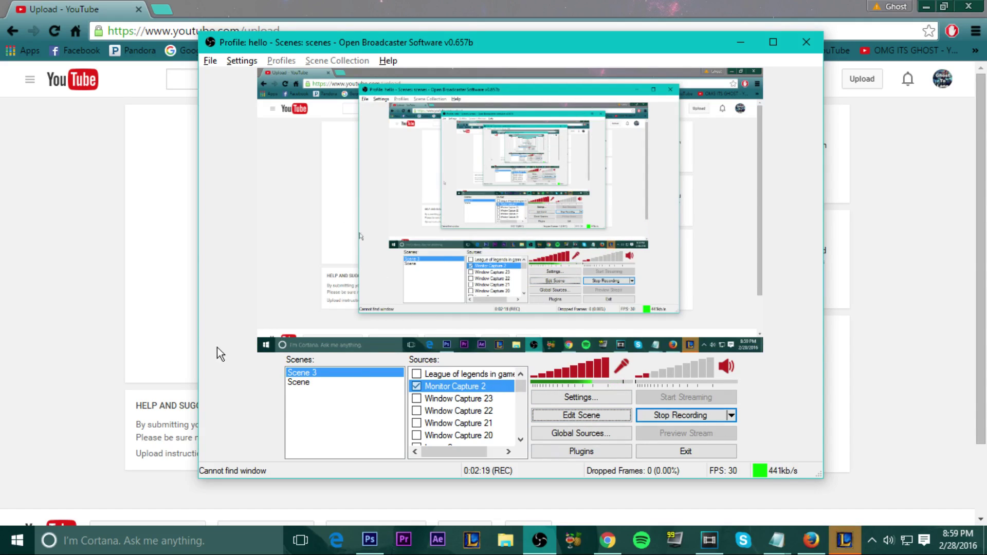
right_click(446, 387)
mouse_move(477, 399)
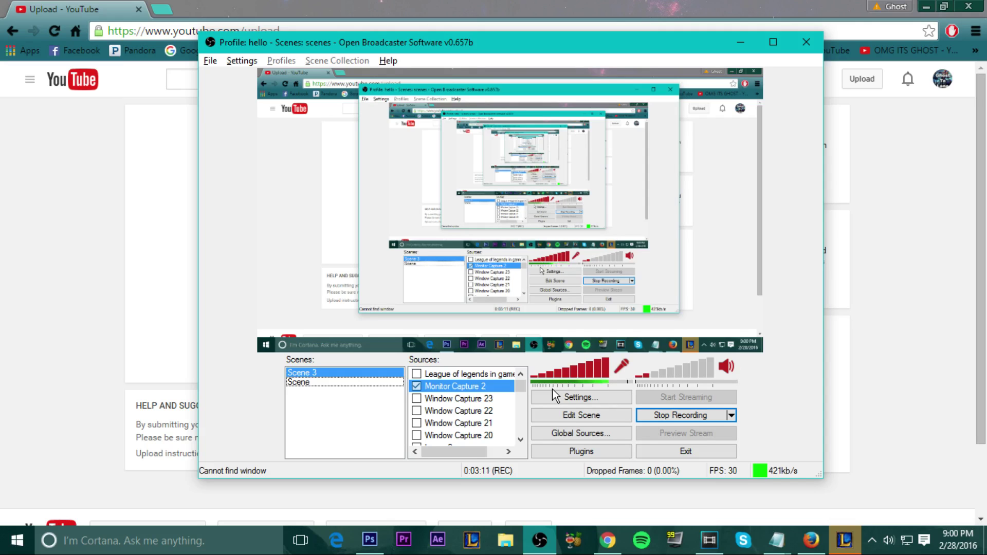
click(555, 397)
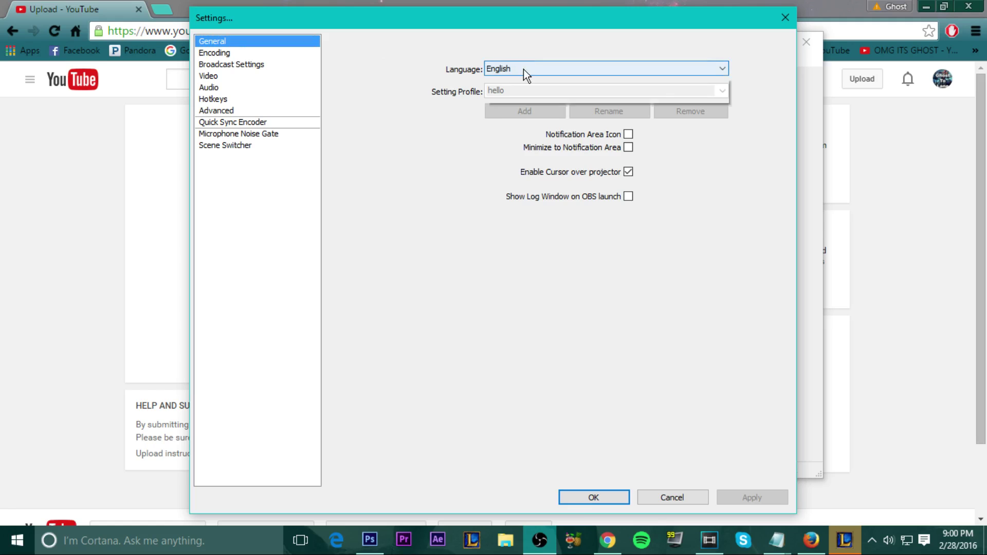
- Keep English as the interface language and check the Encoding max bitrate of 2000
click(523, 69)
click(523, 69)
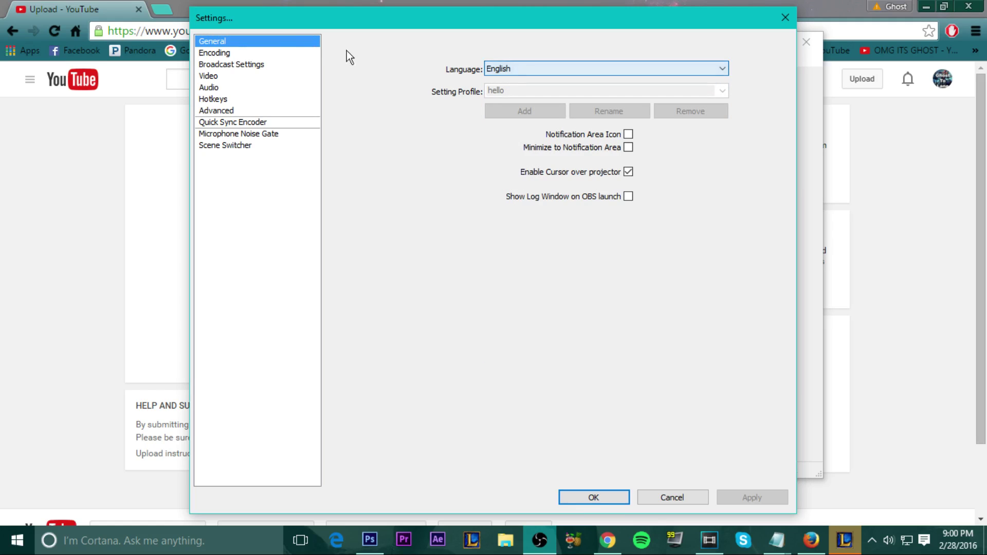
click(259, 53)
drag(523, 114, 403, 101)
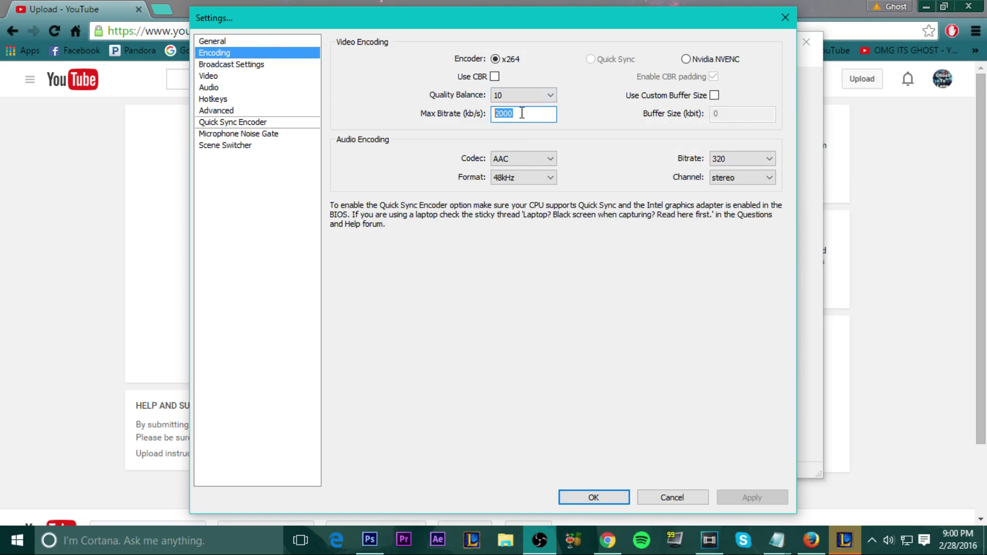
click(528, 115)
drag(532, 113, 484, 123)
drag(517, 116, 405, 116)
- Keep the audio bitrate at 320
click(741, 161)
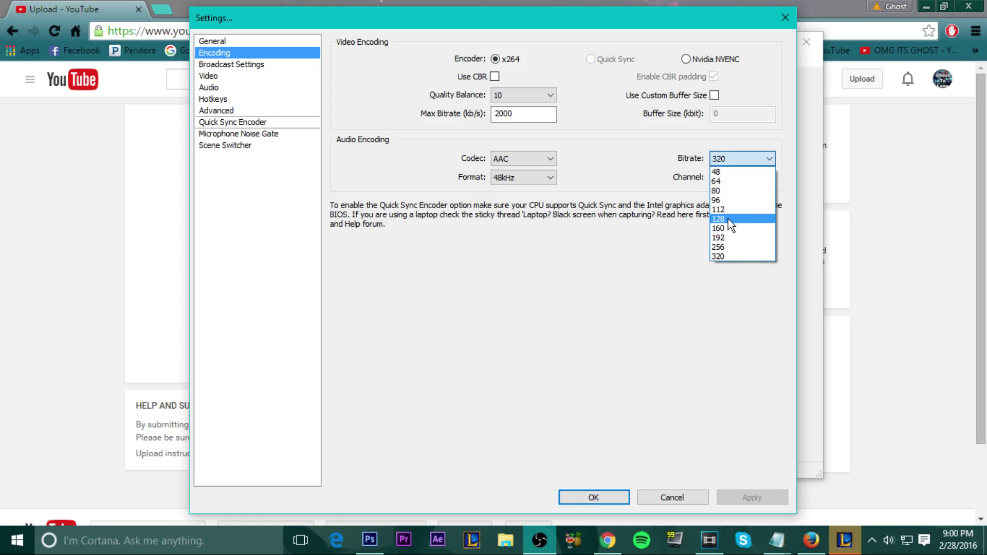
click(679, 181)
click(717, 161)
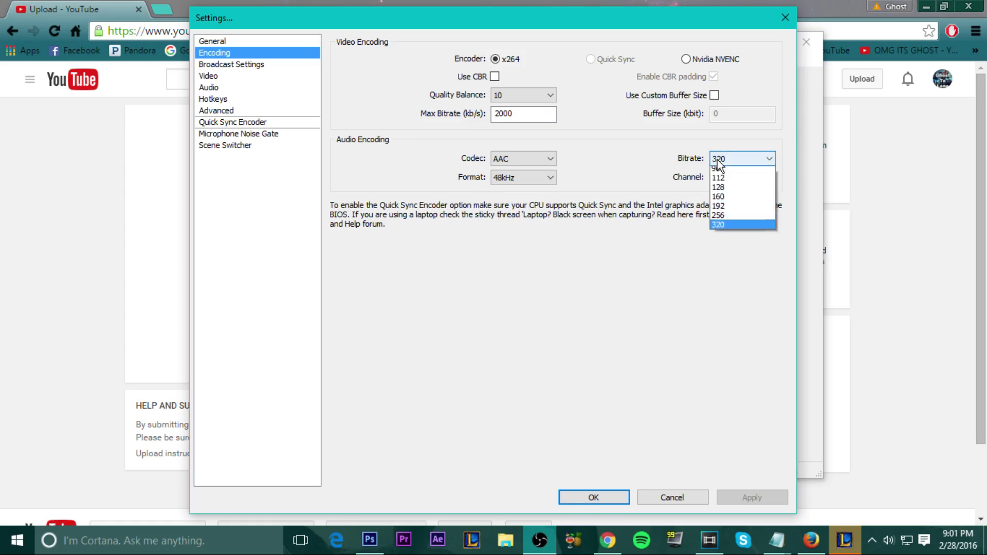
click(724, 257)
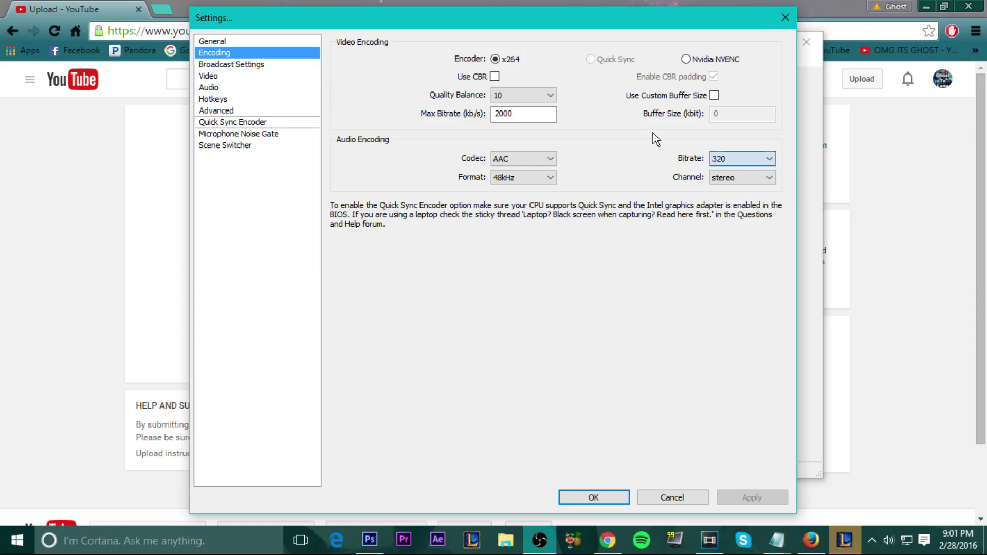
click(718, 159)
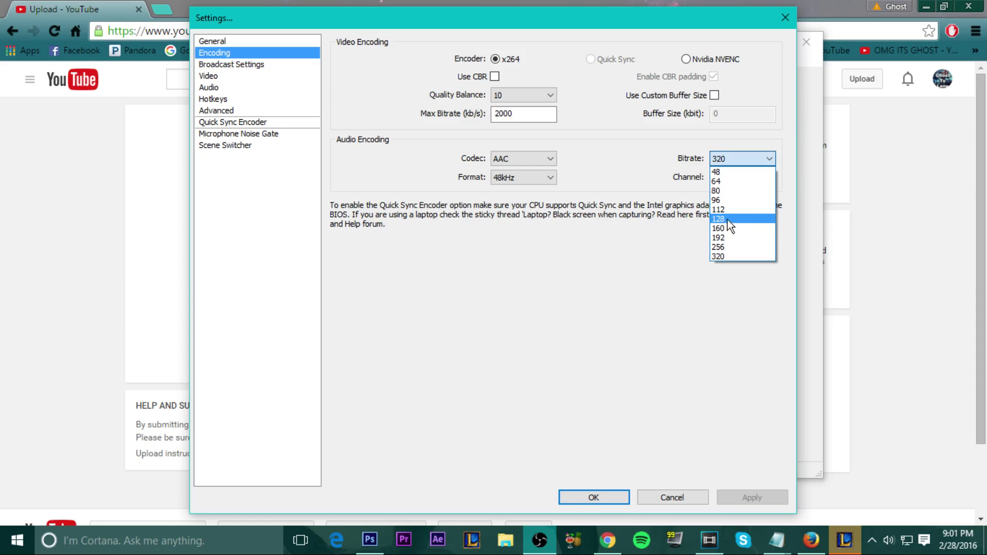
click(717, 256)
click(304, 78)
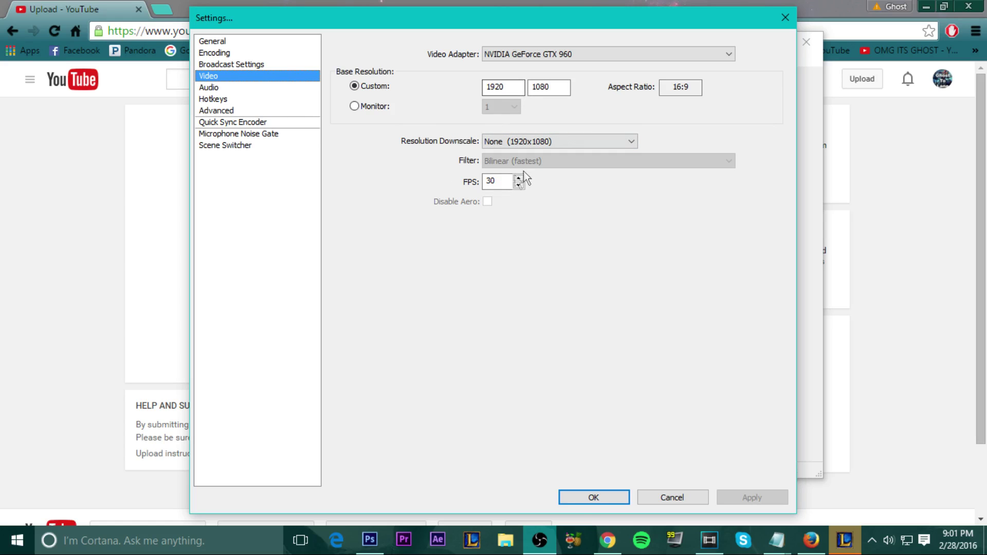
- Confirm a 1920x1080 base resolution, 16:9 aspect ratio, and no resolution downscale
double_click(509, 87)
click(563, 88)
double_click(563, 87)
click(563, 87)
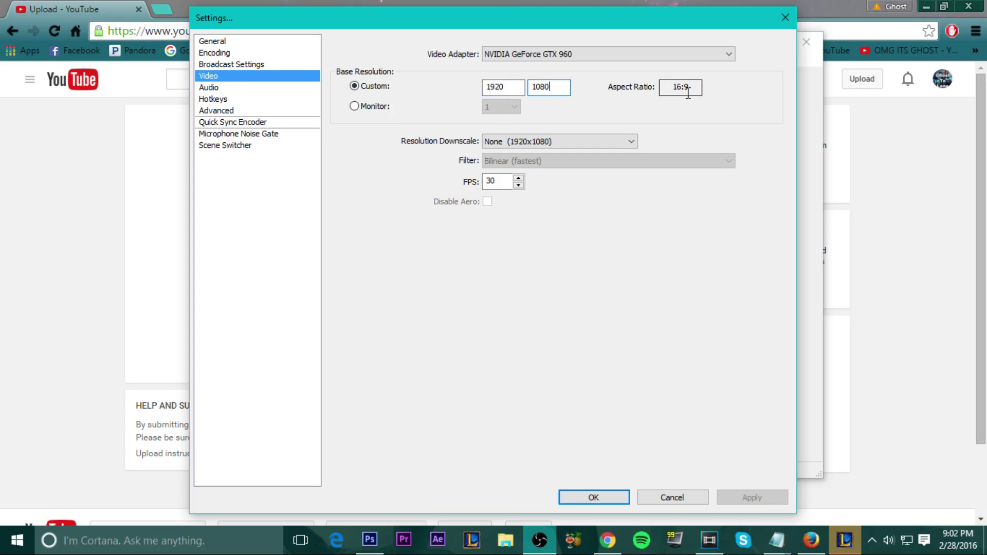
drag(688, 92, 666, 95)
double_click(670, 90)
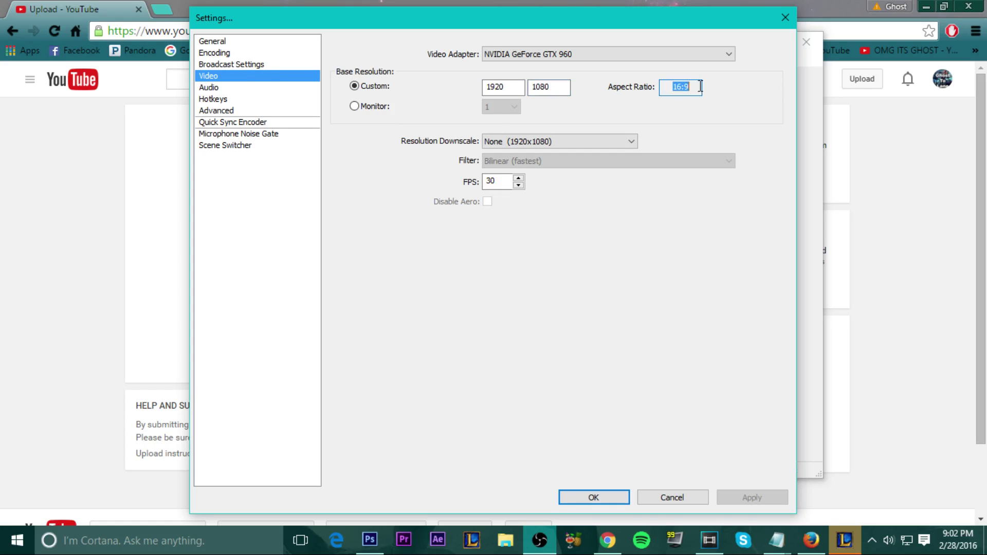
text(16:9)
click(523, 144)
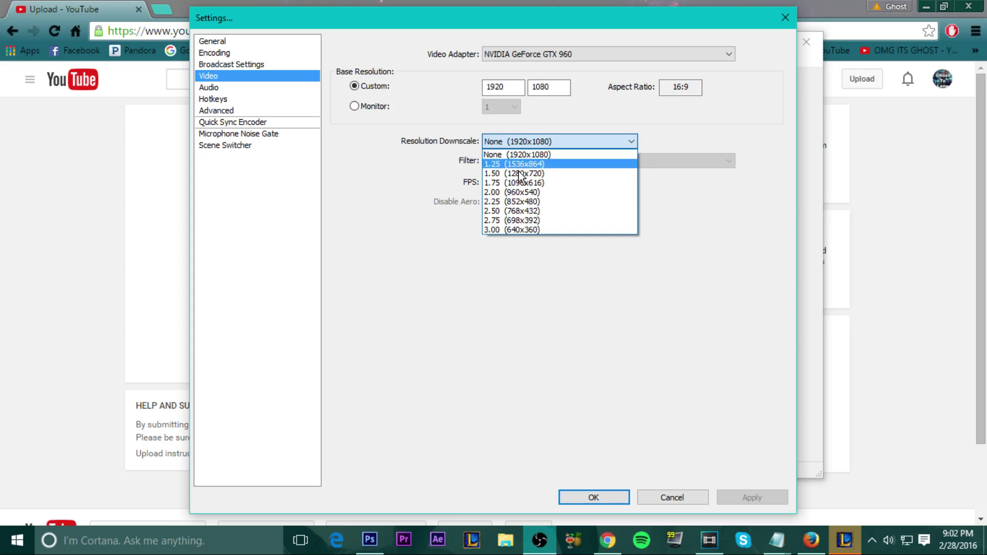
click(522, 154)
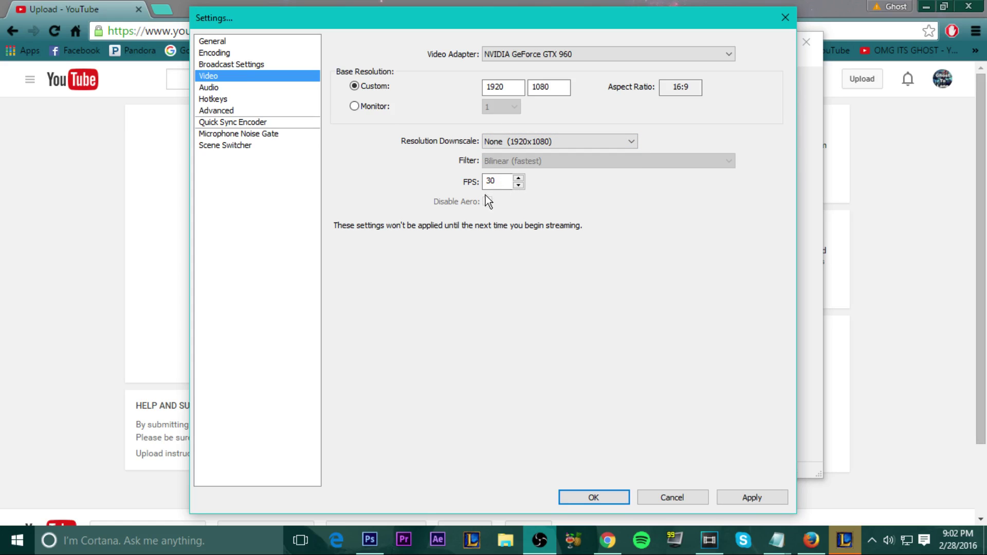
- Change the frame rate from 30 to 60 FPS and apply the video settings
double_click(492, 181)
double_click(493, 181)
click(730, 499)
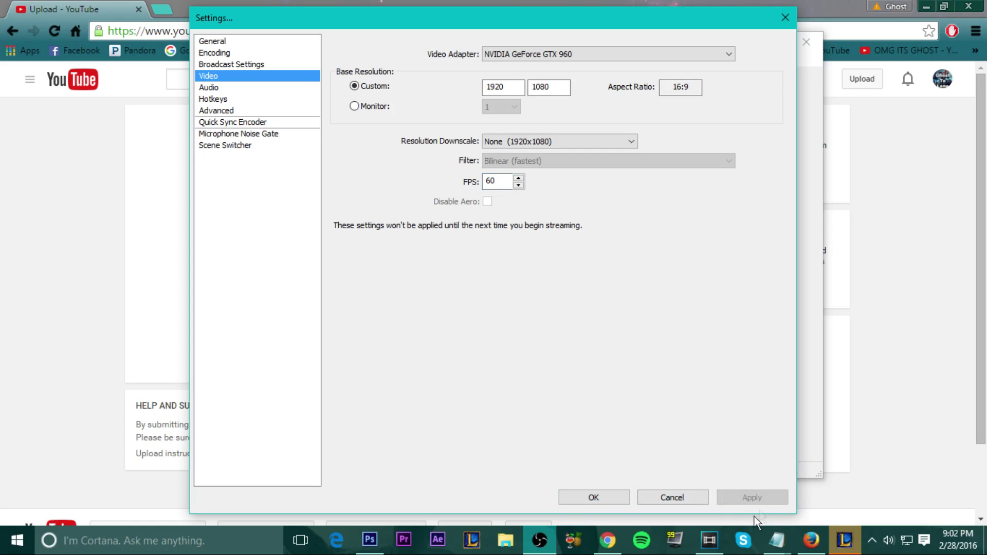
click(246, 88)
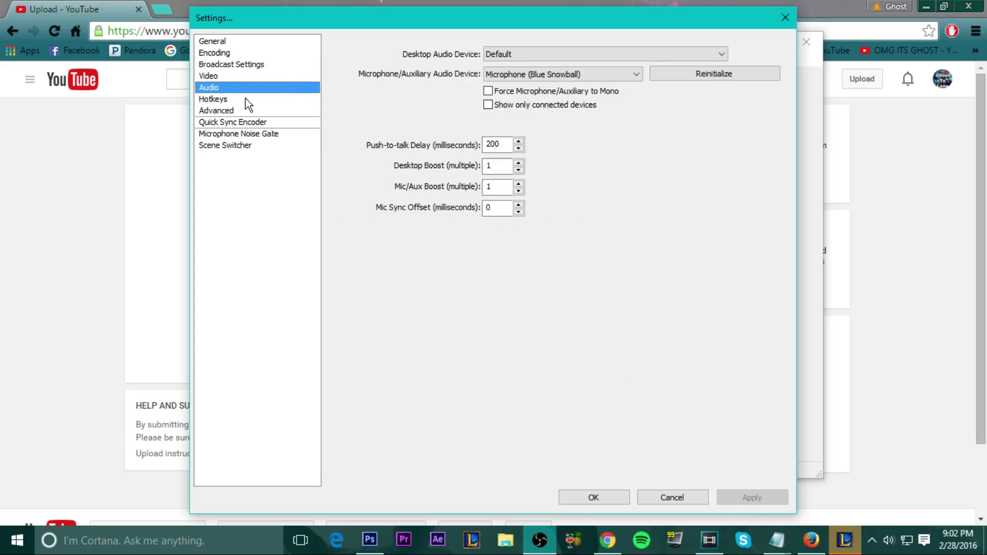
- Keep Default as the desktop audio device
click(512, 48)
click(512, 49)
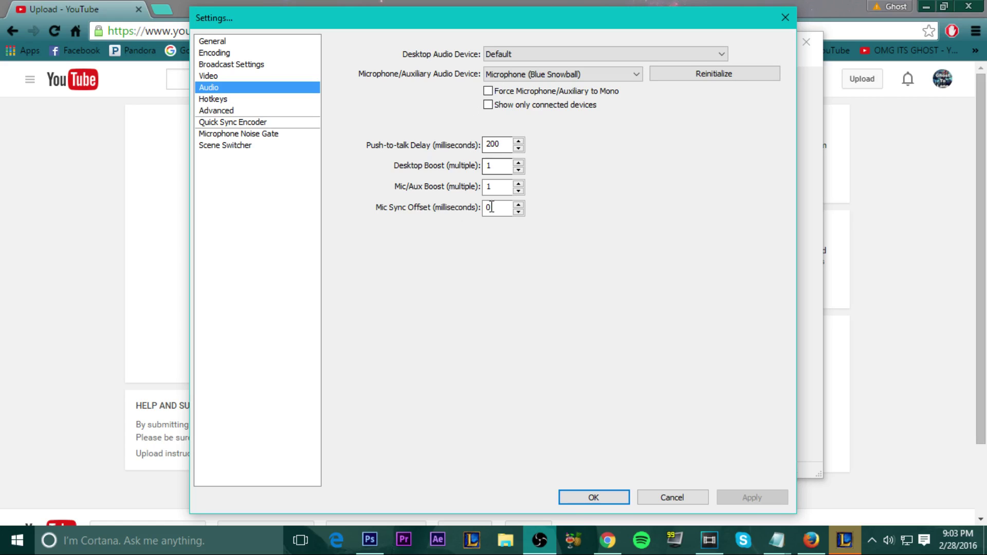
- Try F9 as the Start Recording hotkey, then clear both Start and Stop Recording hotkeys
click(246, 103)
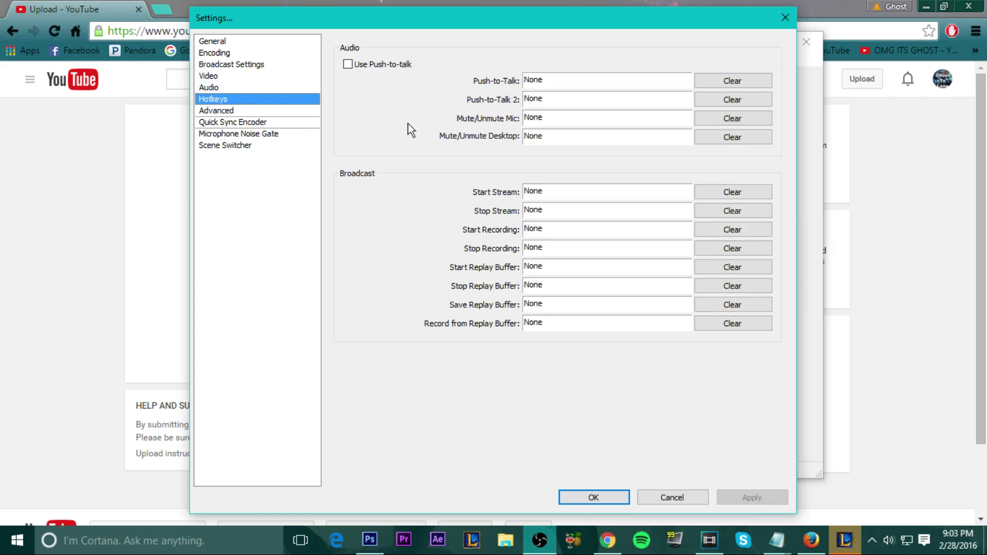
click(557, 233)
key(F9)
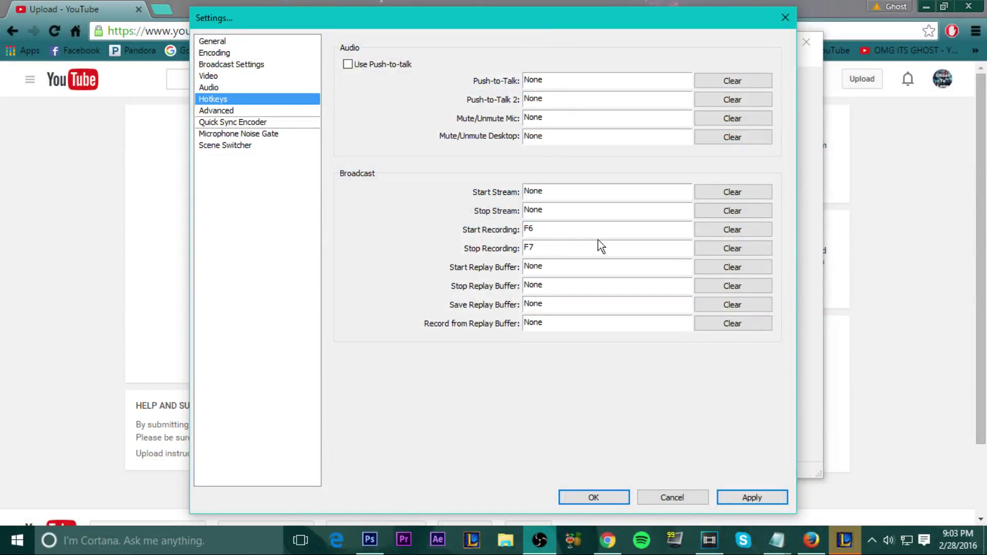
click(714, 252)
click(719, 229)
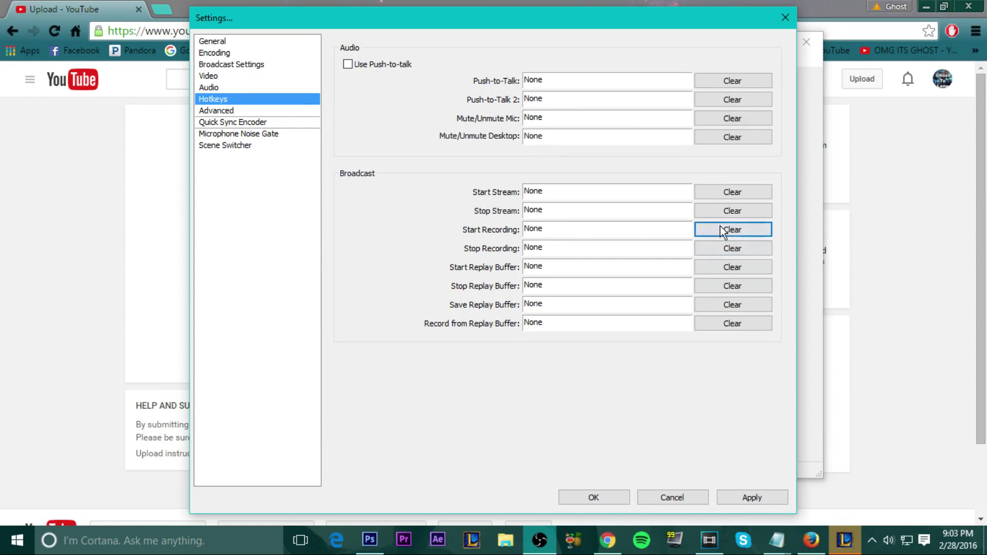
click(270, 110)
- Discard the hotkey changes and keep the x264 CPU preset at veryfast without applying
click(516, 318)
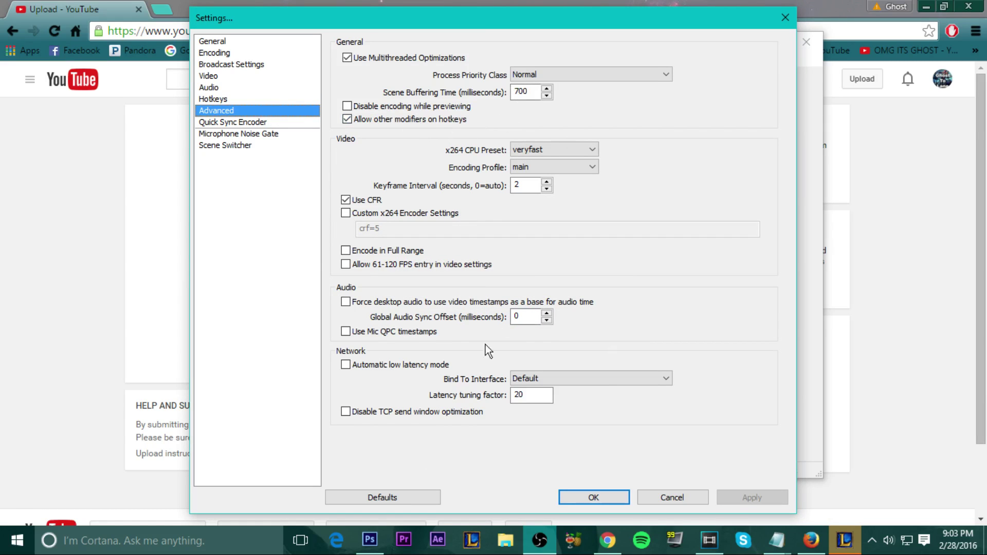
click(542, 154)
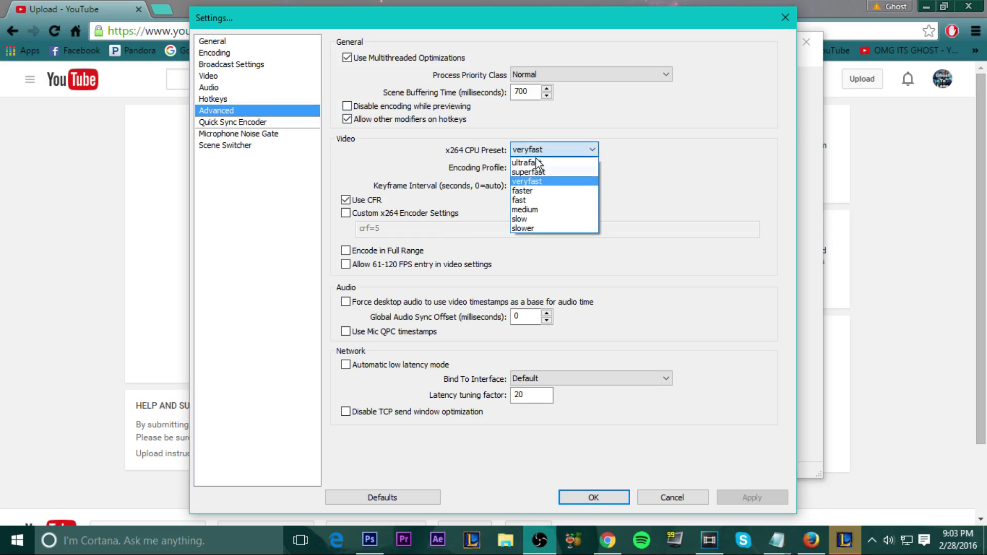
click(532, 180)
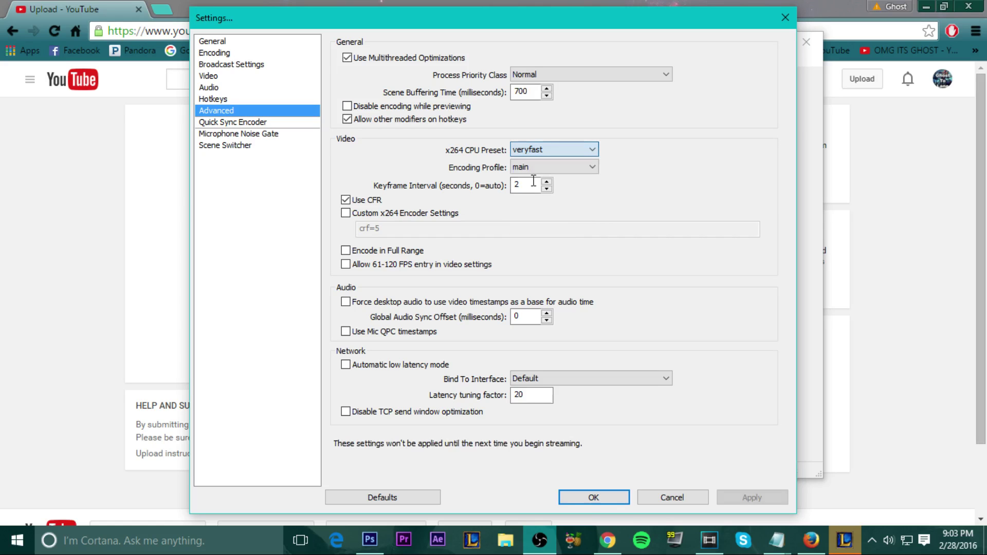
click(270, 124)
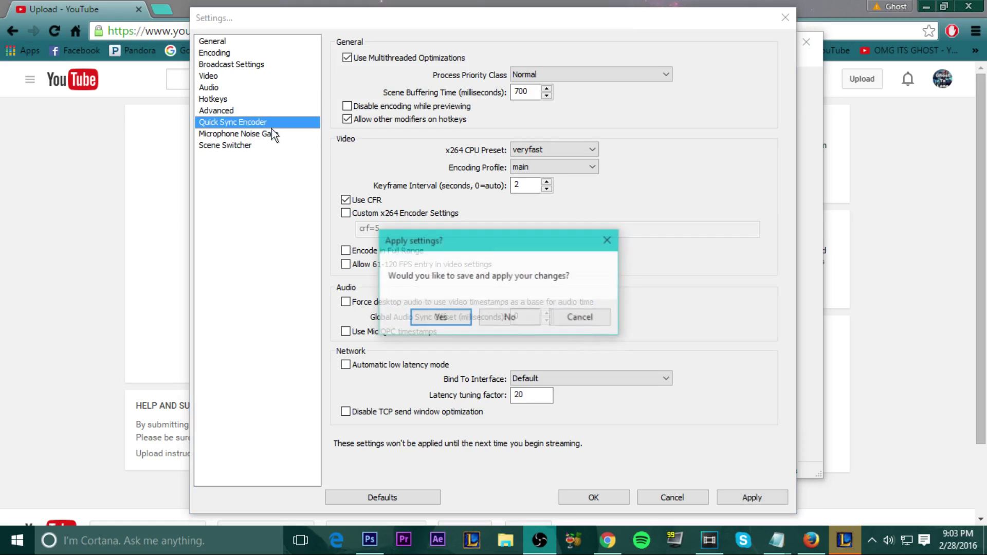
click(507, 316)
- Look over the noise gate, scene switcher, Quick Sync, Advanced, Audio and Video pages, then close Settings
click(257, 134)
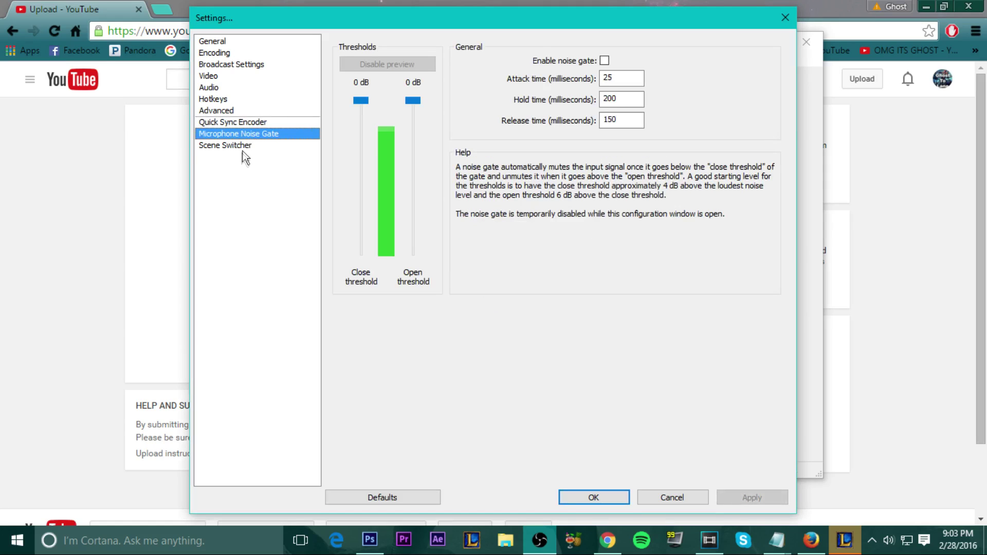
click(243, 145)
click(247, 135)
click(249, 124)
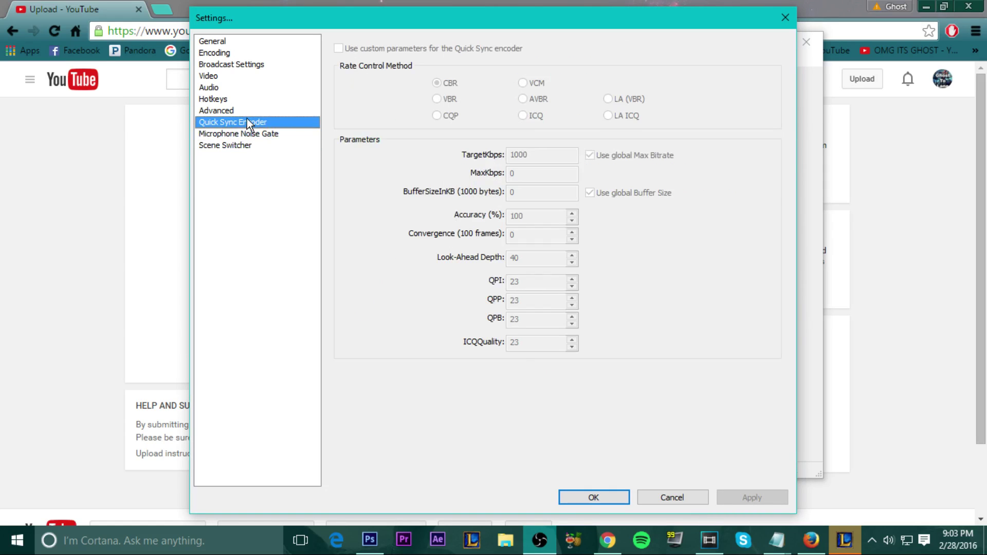
click(249, 110)
click(251, 87)
click(251, 76)
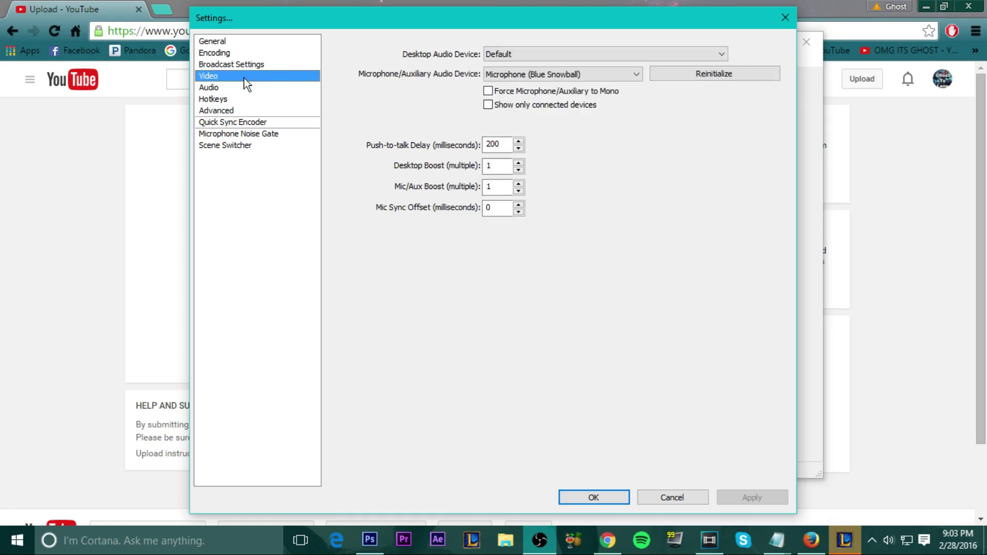
click(251, 99)
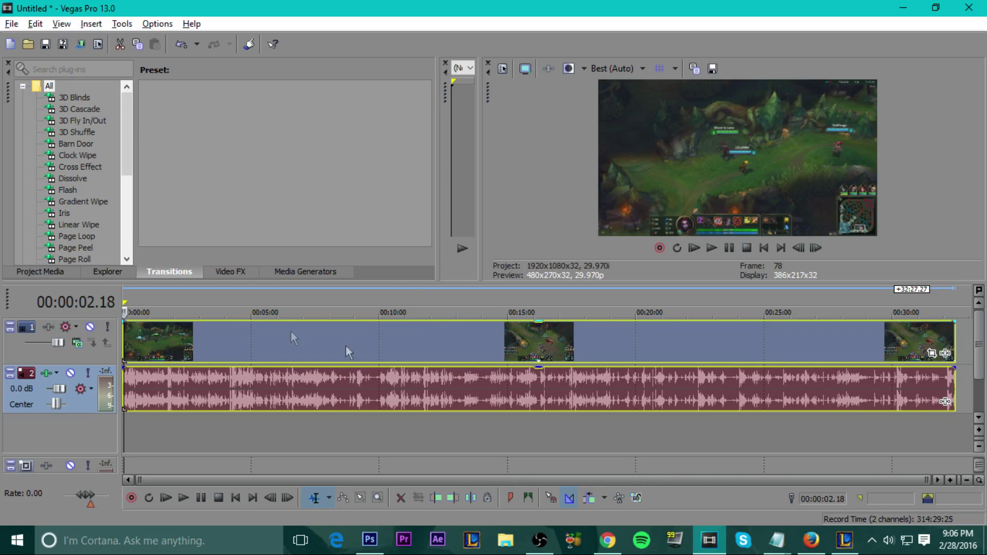
- Play and scrub the League of Legends clip in Vegas, stop at 1:51, then return to OBS
click(128, 312)
key(space)
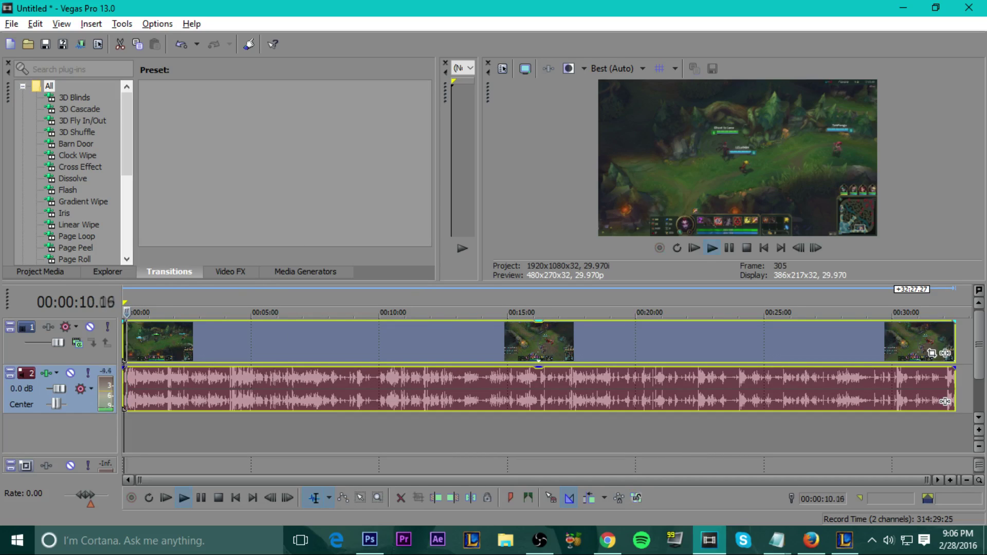
drag(149, 312, 350, 312)
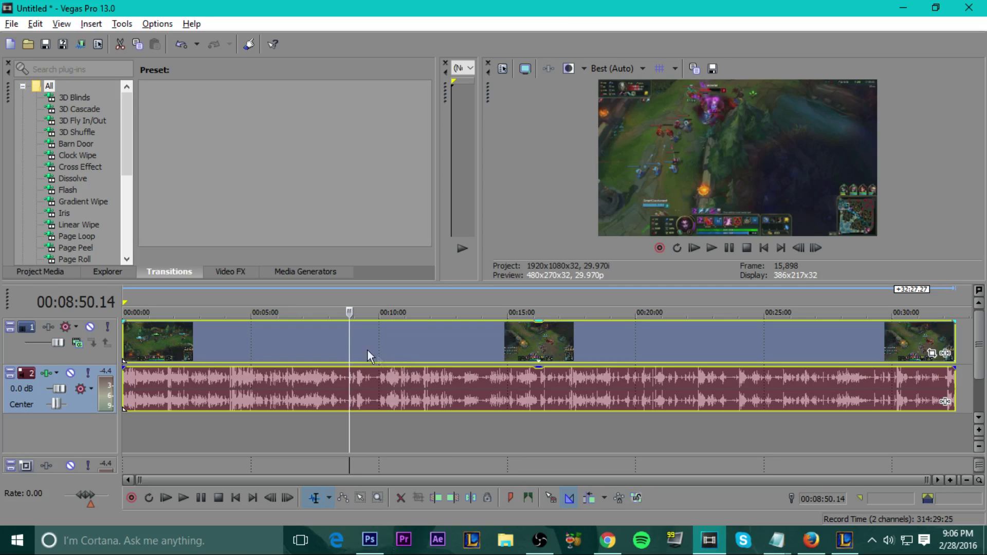
drag(349, 340, 169, 364)
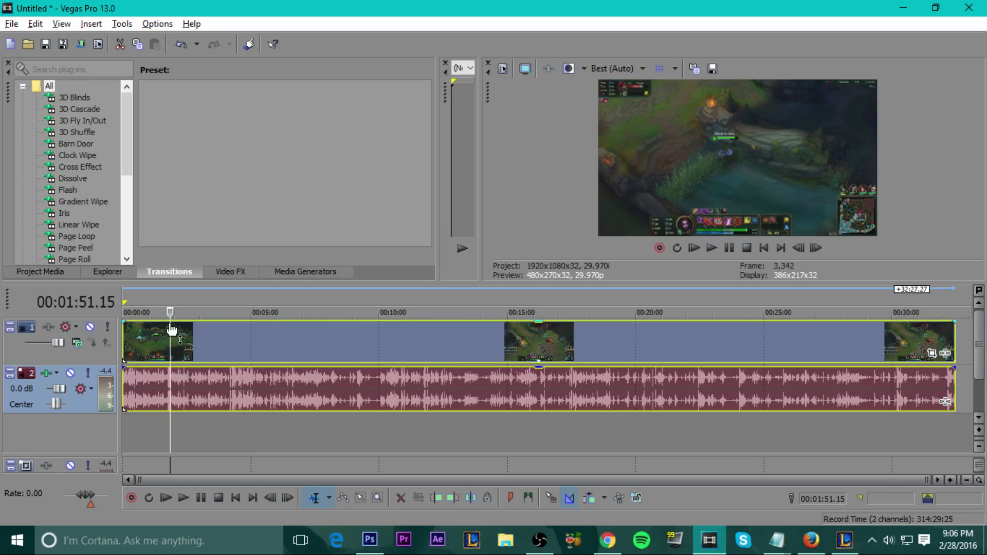
key(space)
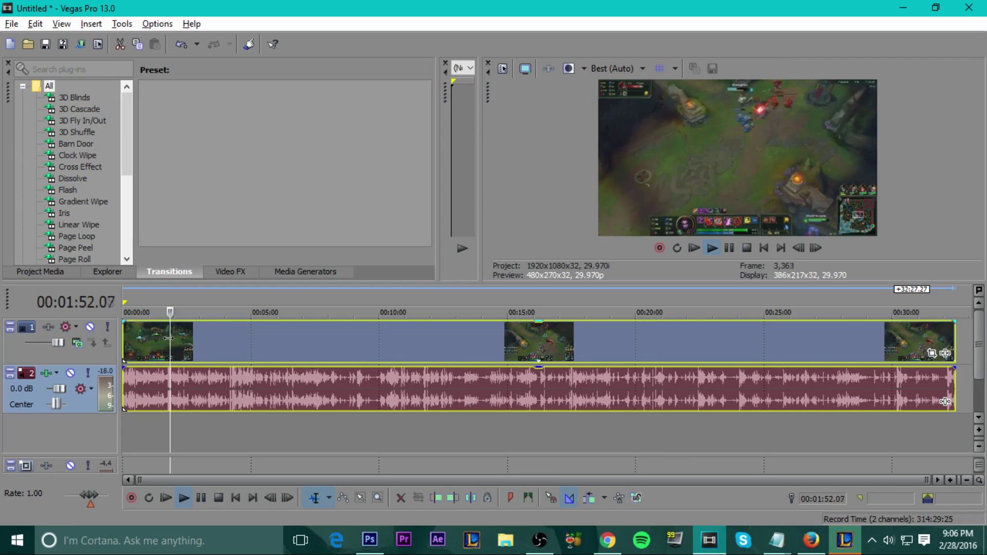
key(space)
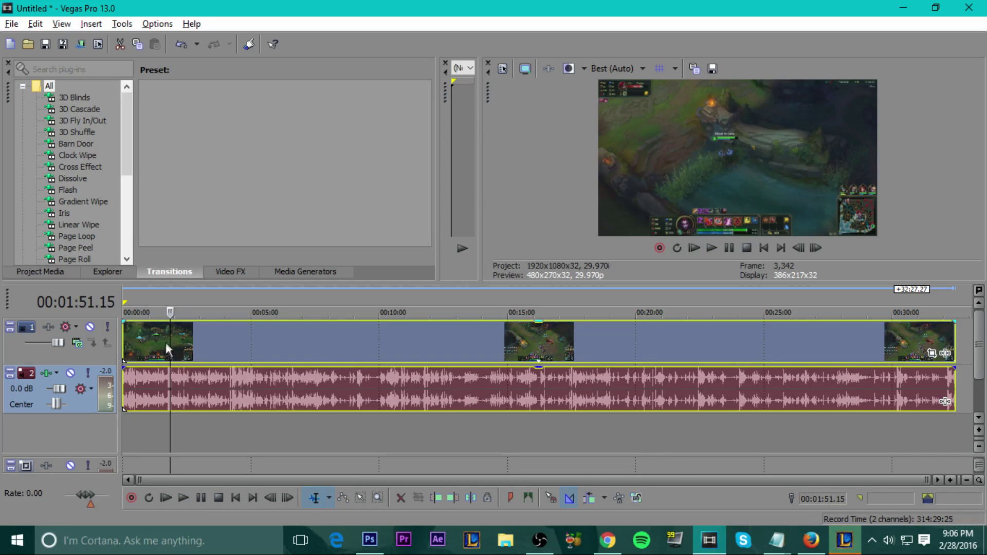
click(539, 540)
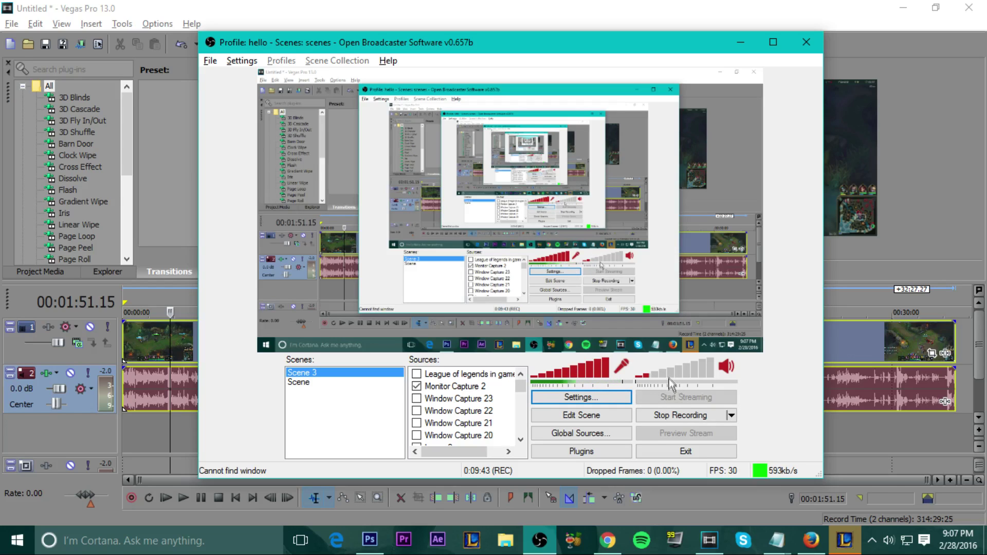
- Lower OBS desktop audio to about 35% and the mic to about 21%, then return to Vegas Pro
drag(667, 381, 680, 375)
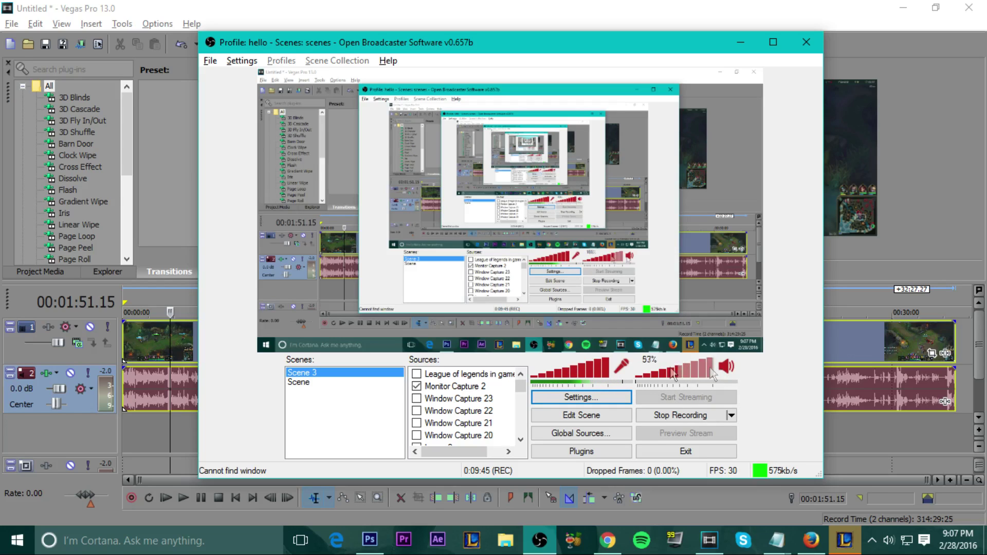
drag(712, 374, 687, 381)
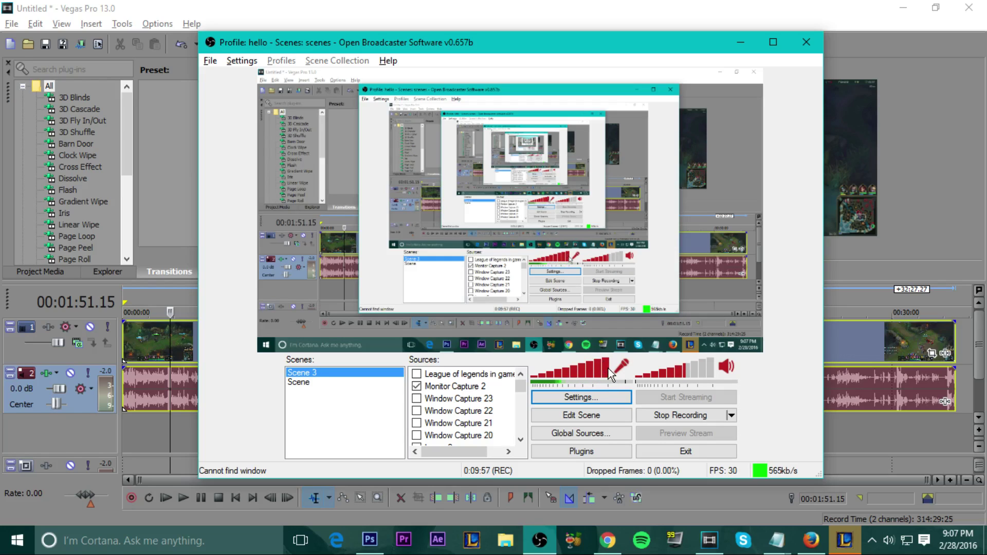
drag(608, 373, 594, 387)
key(alt+Tab)
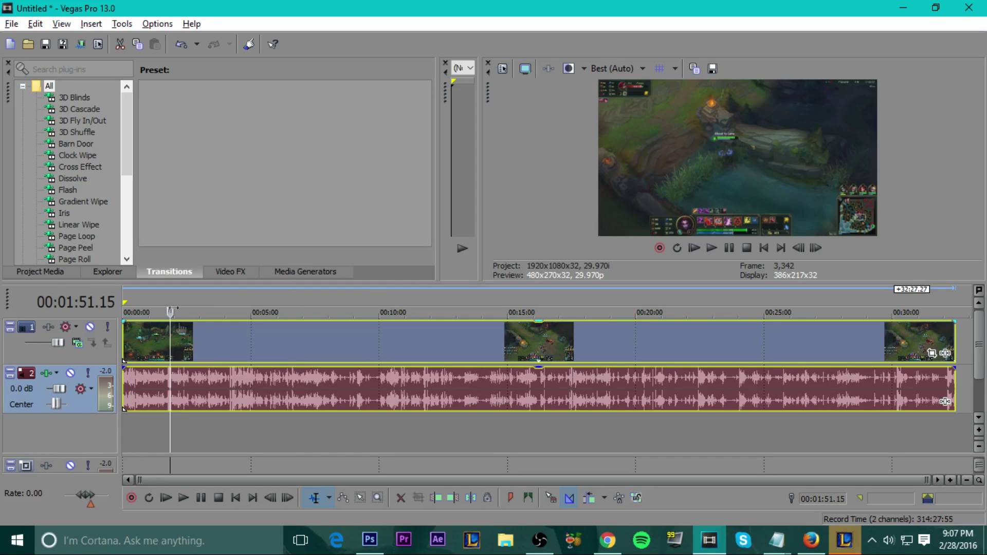
right_click(168, 335)
click(385, 293)
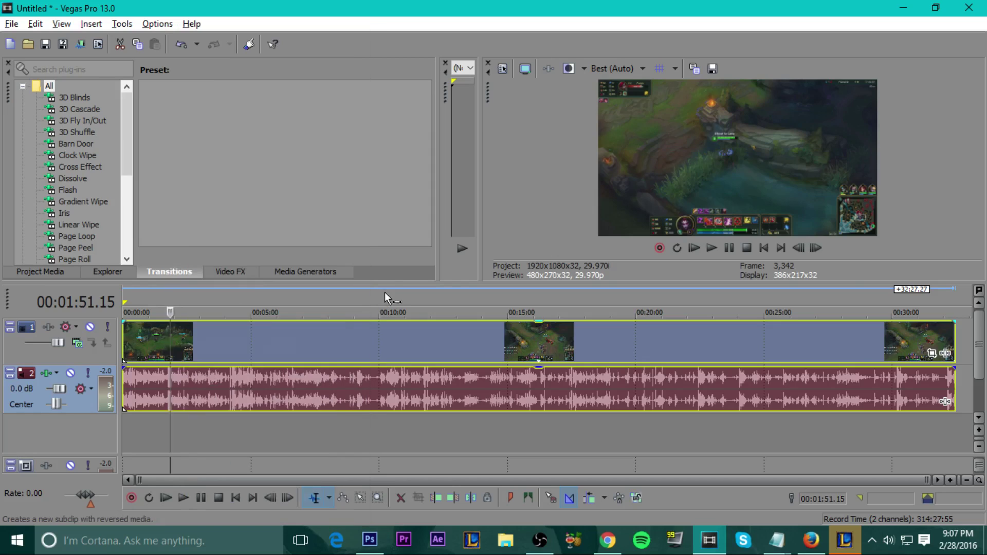
click(385, 292)
right_click(389, 325)
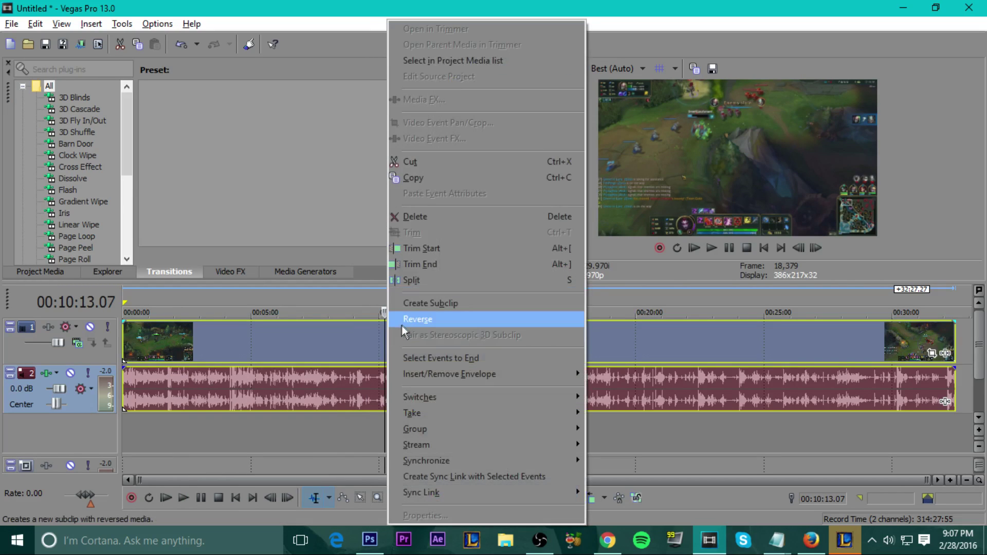
click(385, 333)
right_click(386, 333)
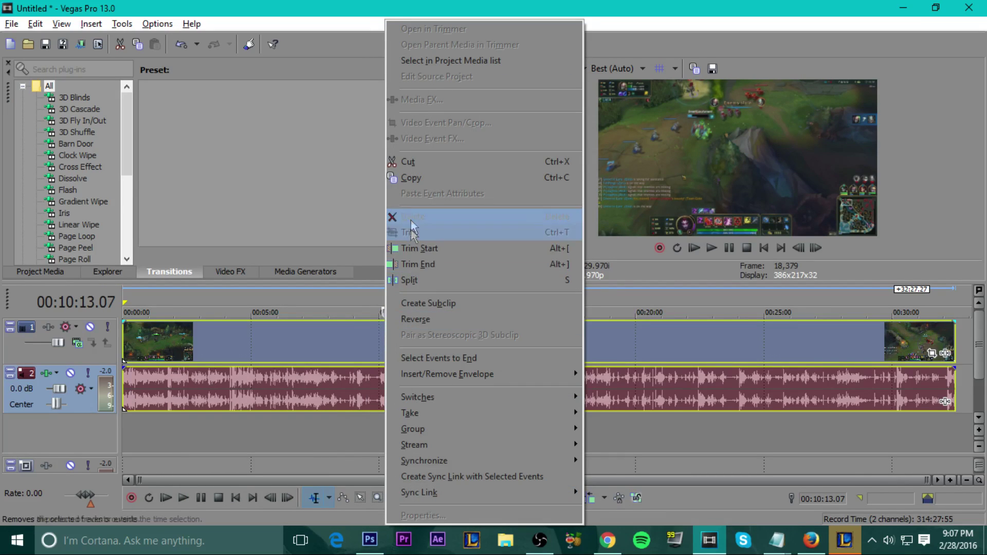
click(409, 279)
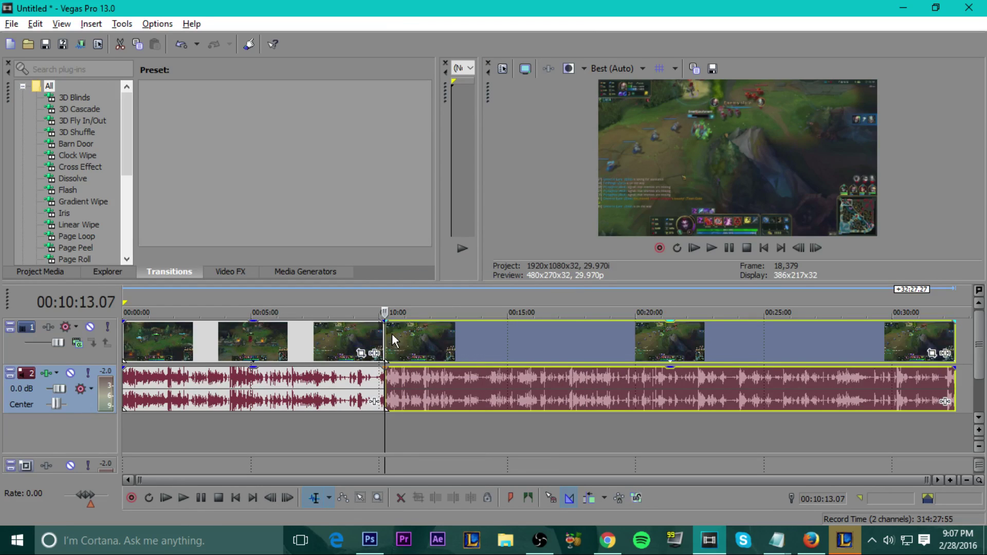
mouse_move(392, 335)
mouse_down()
mouse_move(427, 341)
mouse_move(406, 340)
mouse_up()
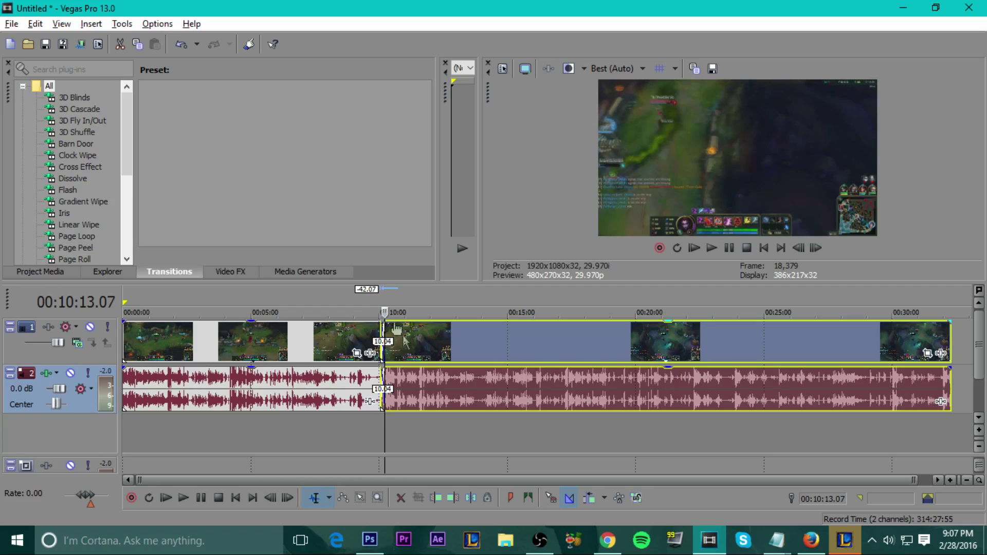
click(376, 307)
key(space)
scroll(501, 307, up, 5)
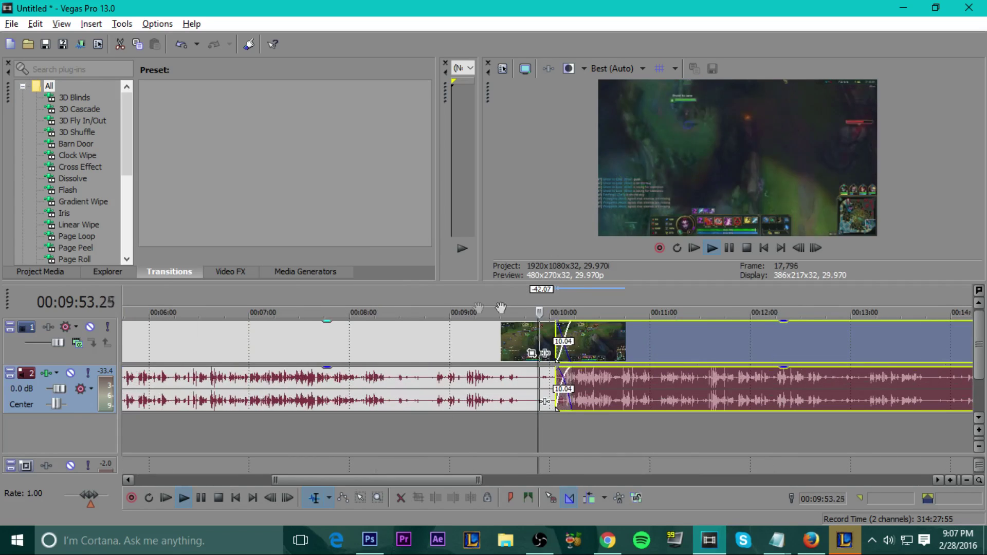
click(550, 300)
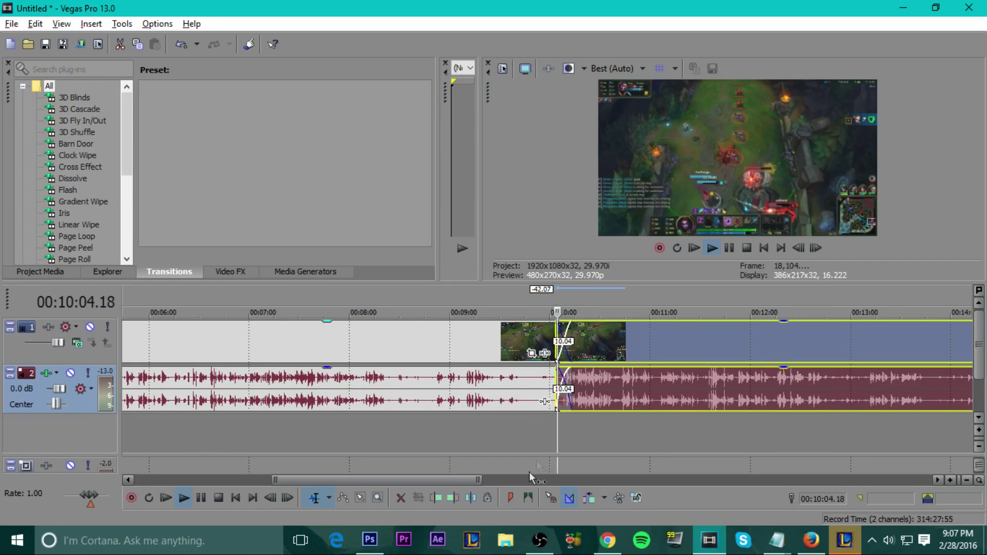
click(539, 541)
click(540, 540)
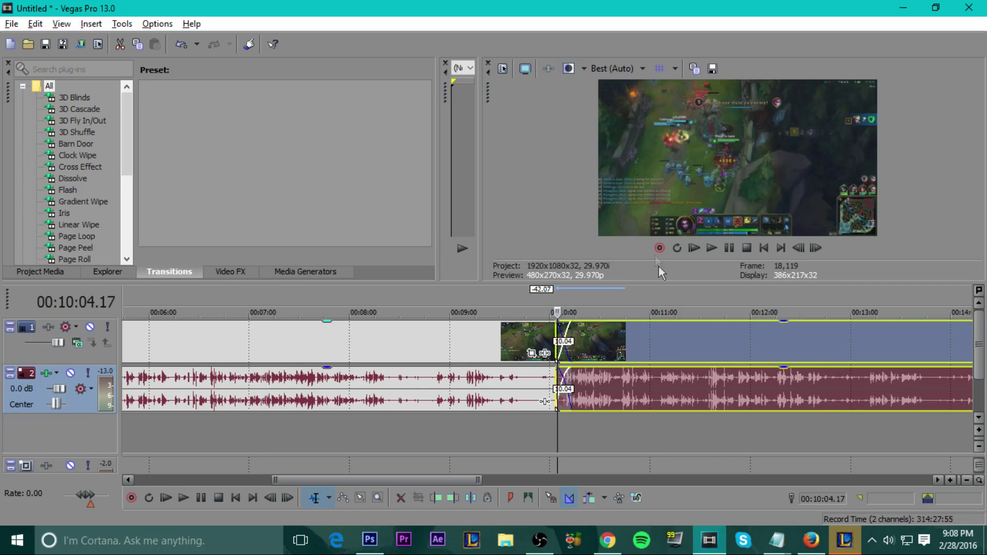
drag(651, 282, 650, 360)
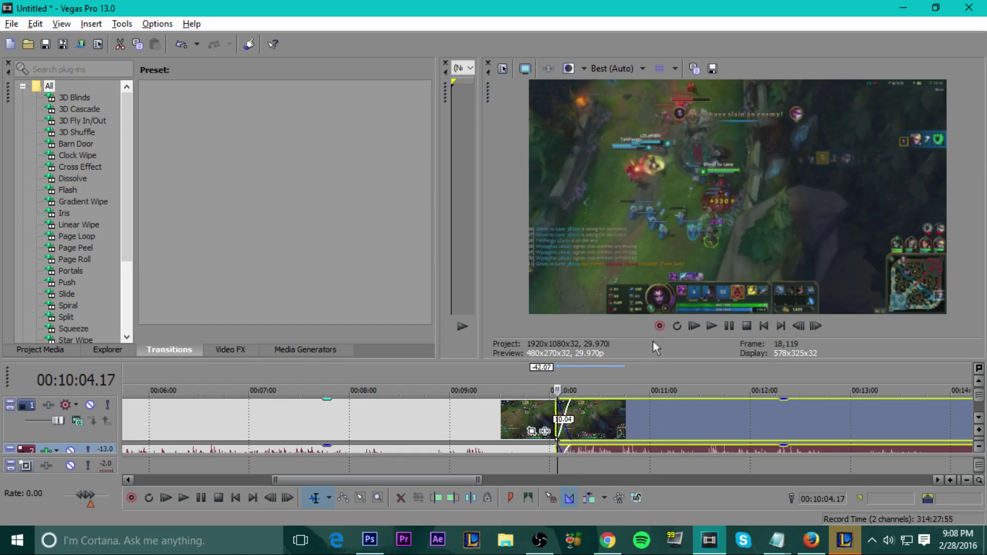
drag(645, 362, 662, 299)
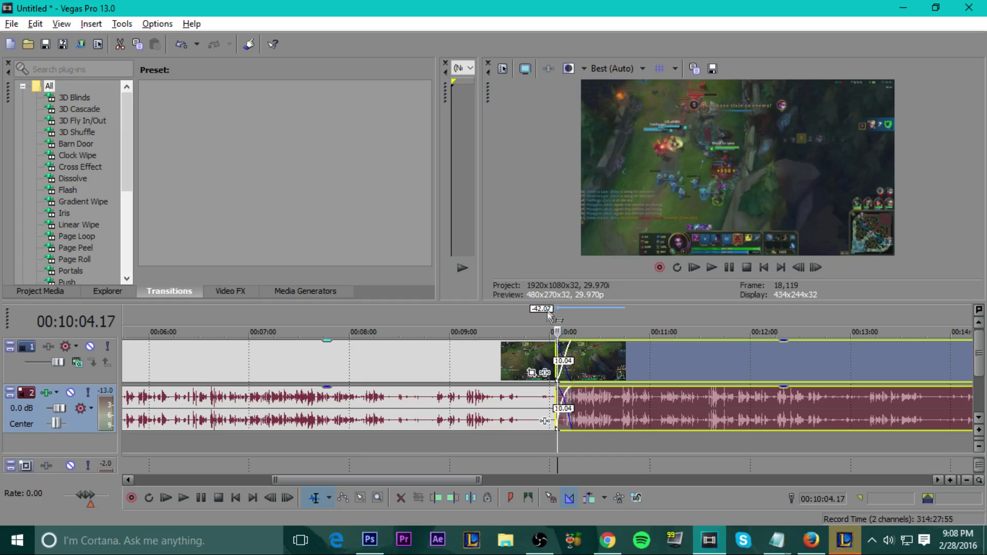
- Lengthen the crossfade slightly and apply the Gaussian Blur Medium Blur preset to the second clip
click(566, 370)
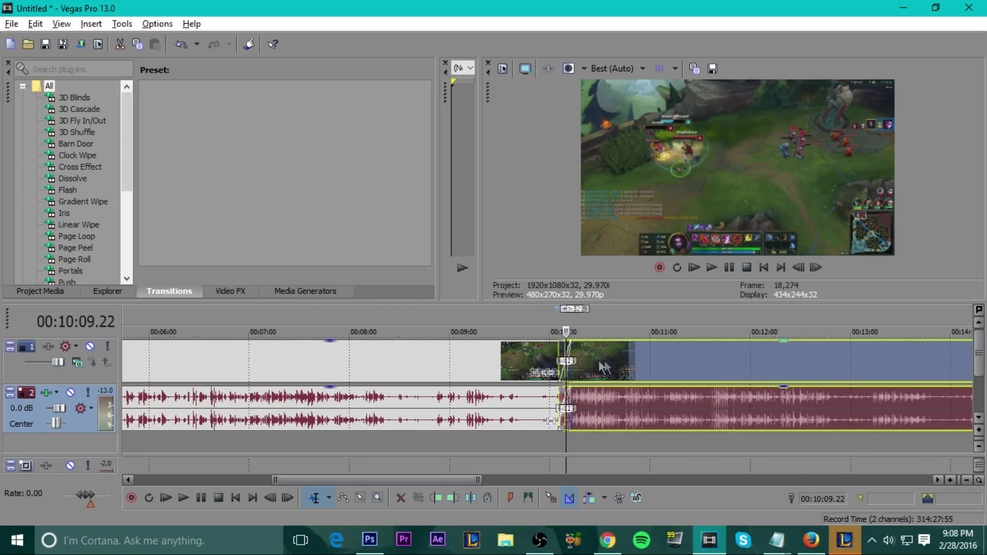
drag(604, 367, 592, 368)
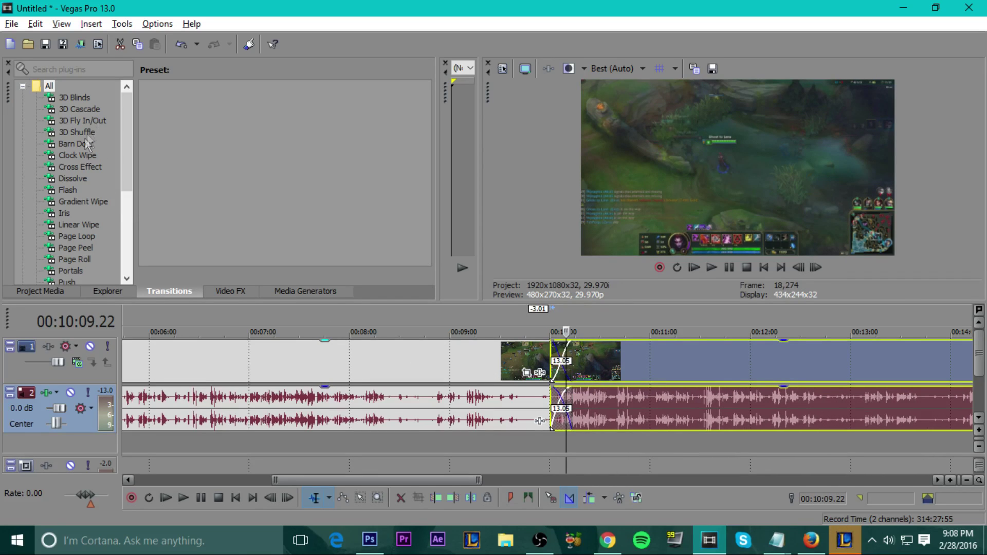
click(231, 291)
scroll(124, 140, down, 1)
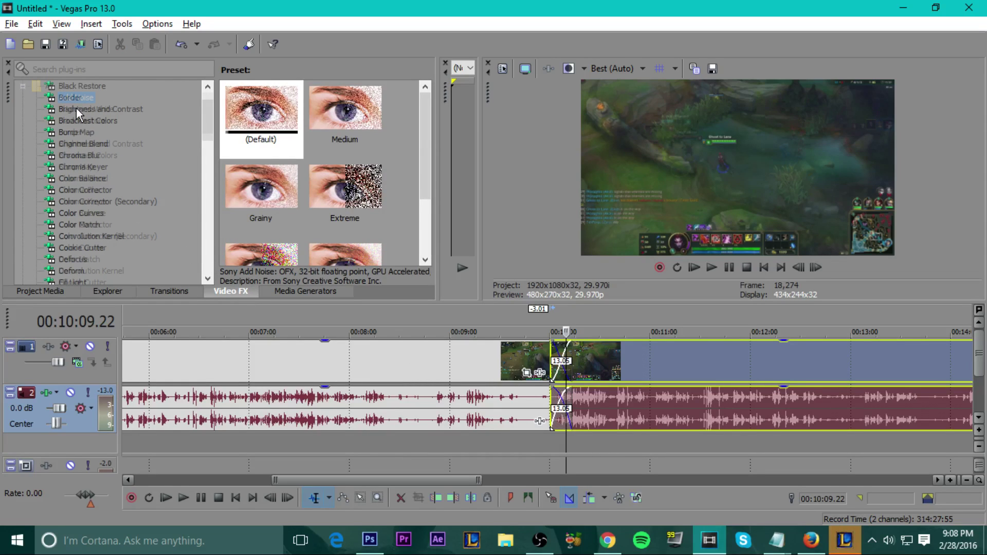
drag(204, 122, 195, 152)
click(81, 145)
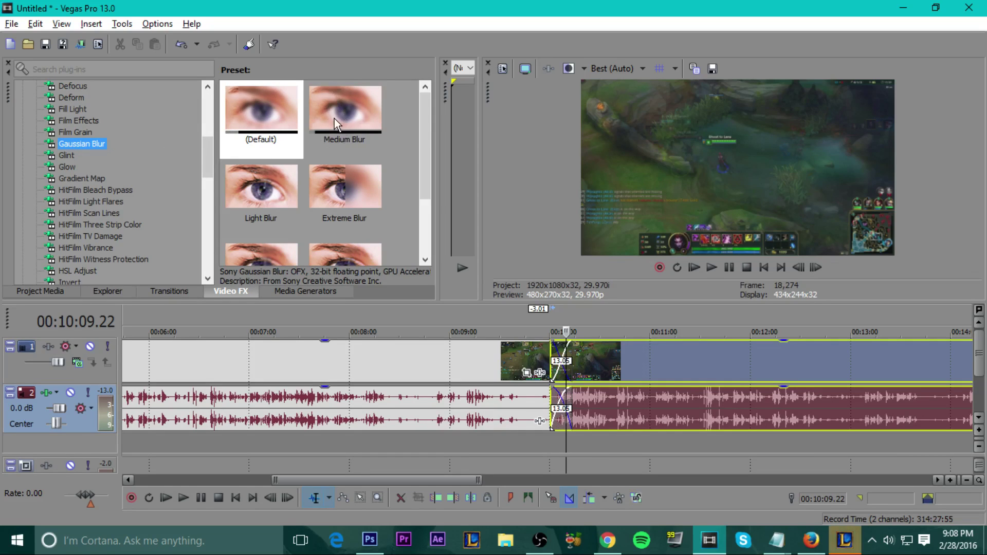
drag(334, 118, 595, 360)
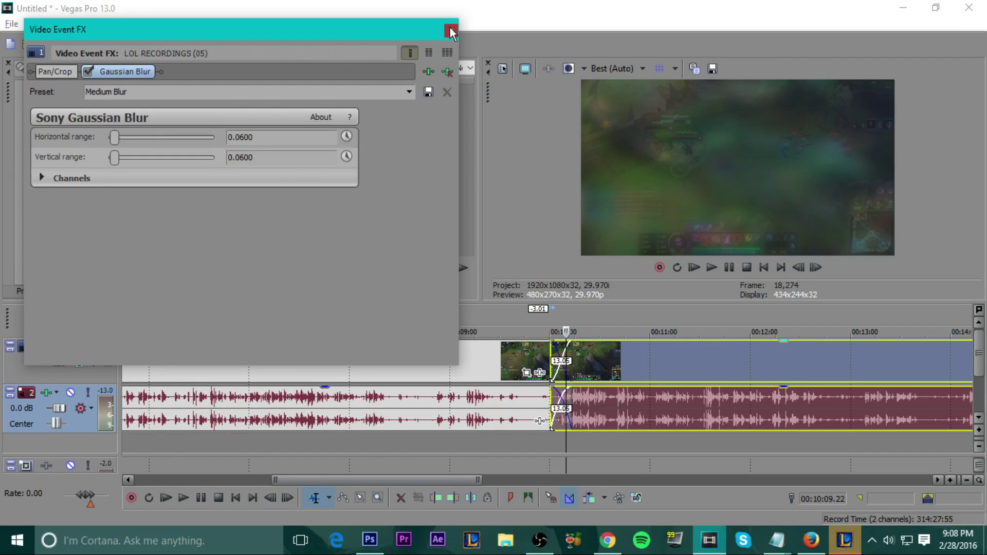
click(451, 32)
- Review the blur between 10:18 and 11:21, then slide the clip right to shorten the crossfade
click(584, 324)
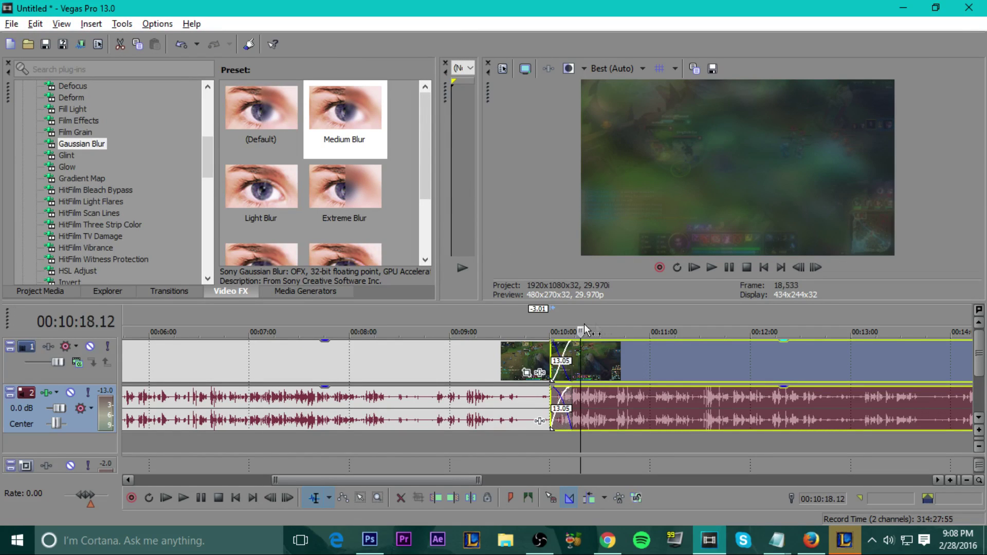
click(607, 323)
click(646, 323)
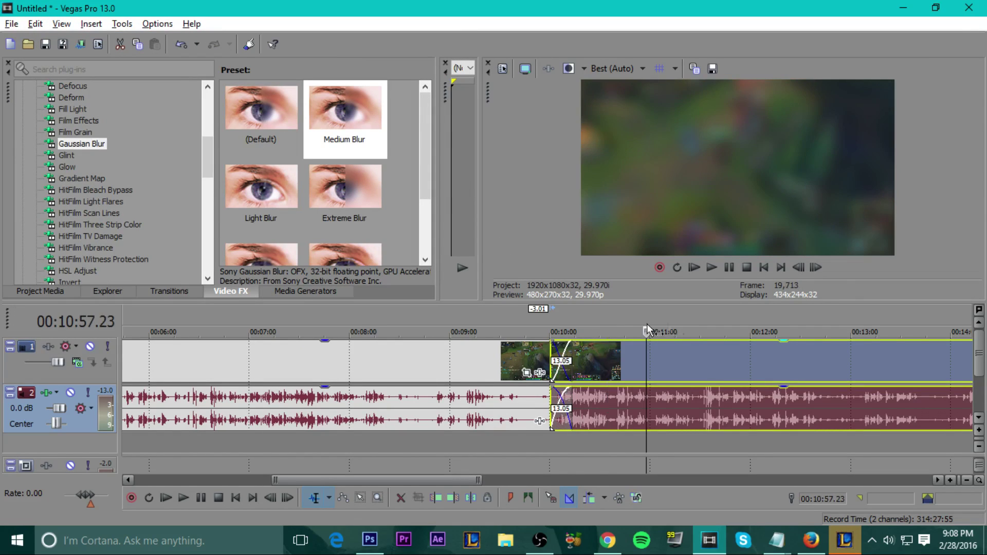
click(687, 323)
click(611, 320)
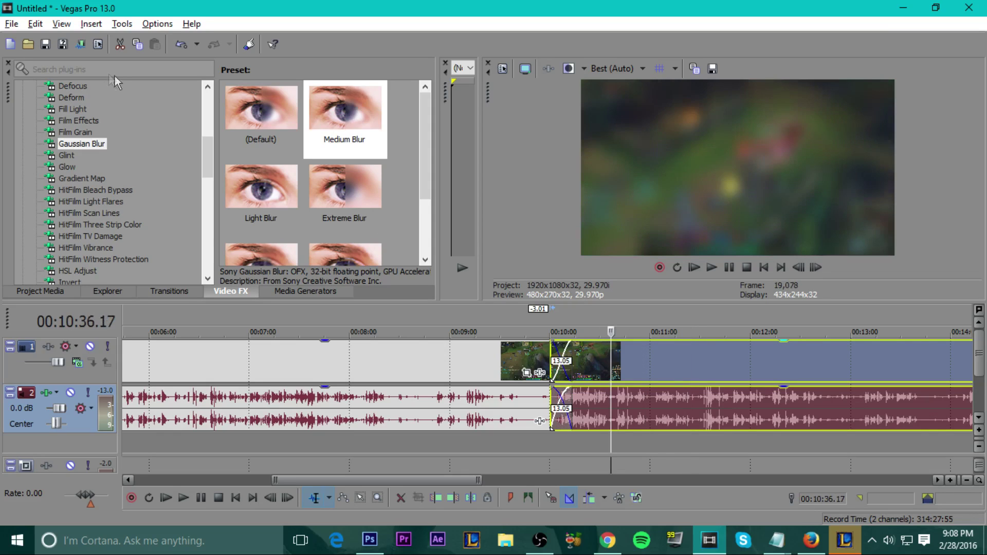
drag(590, 368, 602, 368)
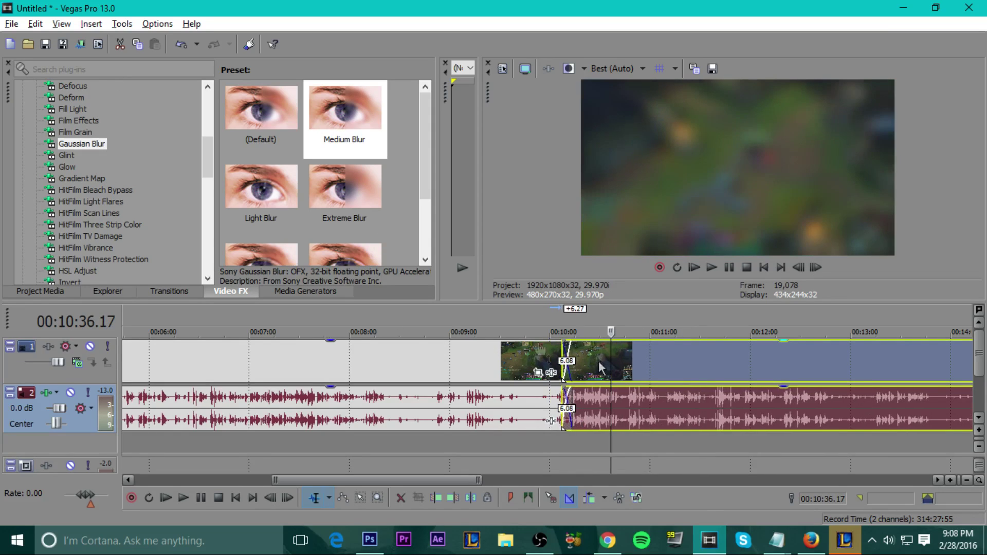
scroll(93, 159, up, 5)
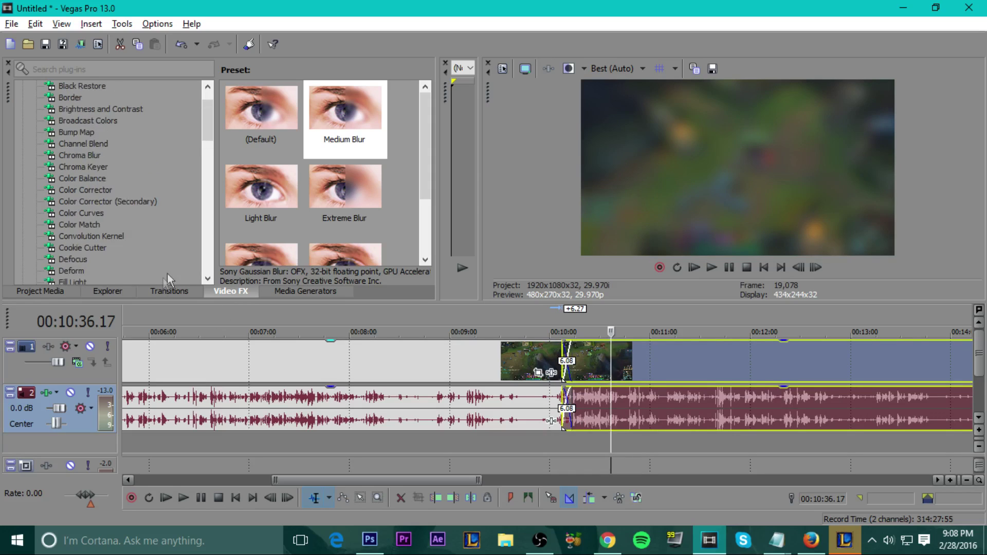
click(170, 290)
scroll(77, 154, down, 5)
scroll(75, 149, up, 4)
- Replace the crossfade between the clips with the Cross Effect (Default) transition
click(73, 144)
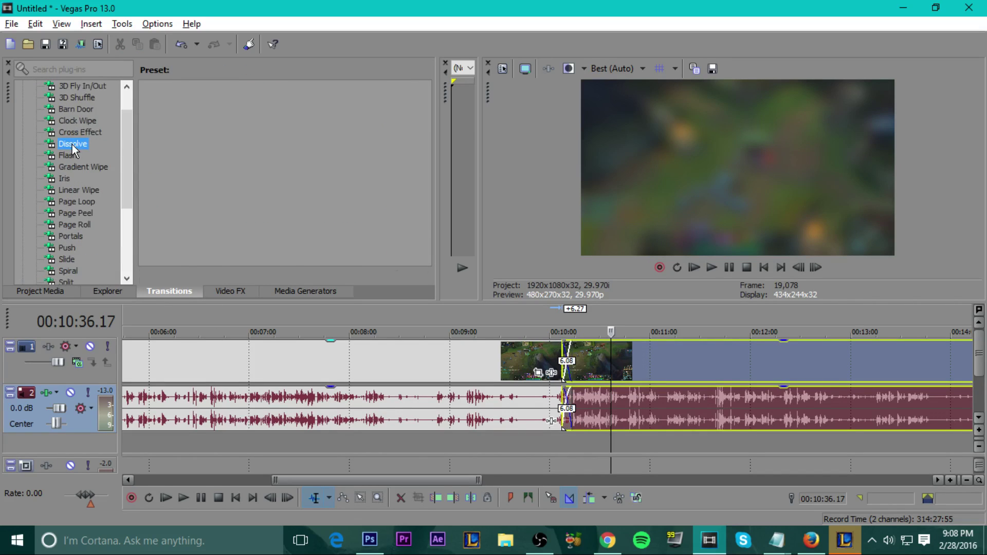
click(80, 132)
drag(180, 113, 572, 369)
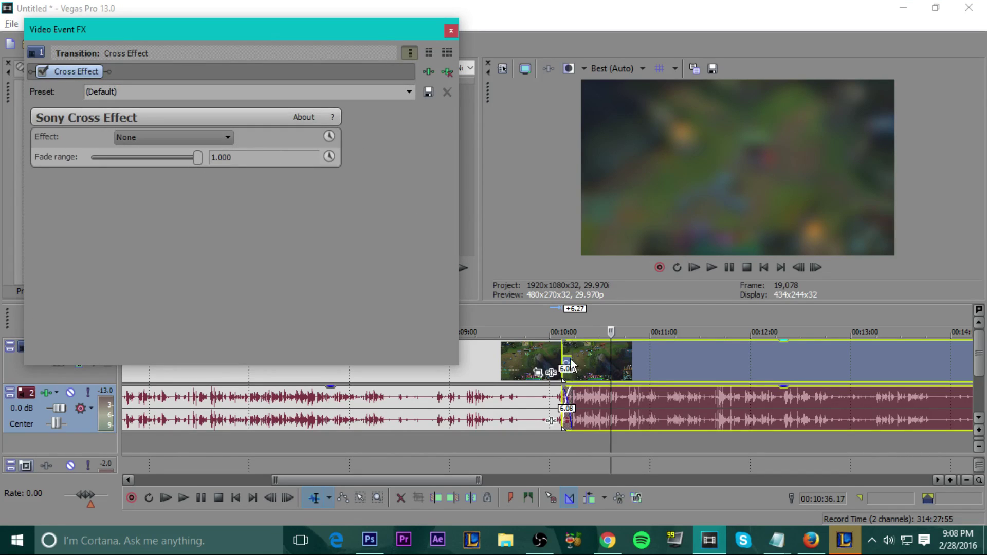
click(451, 31)
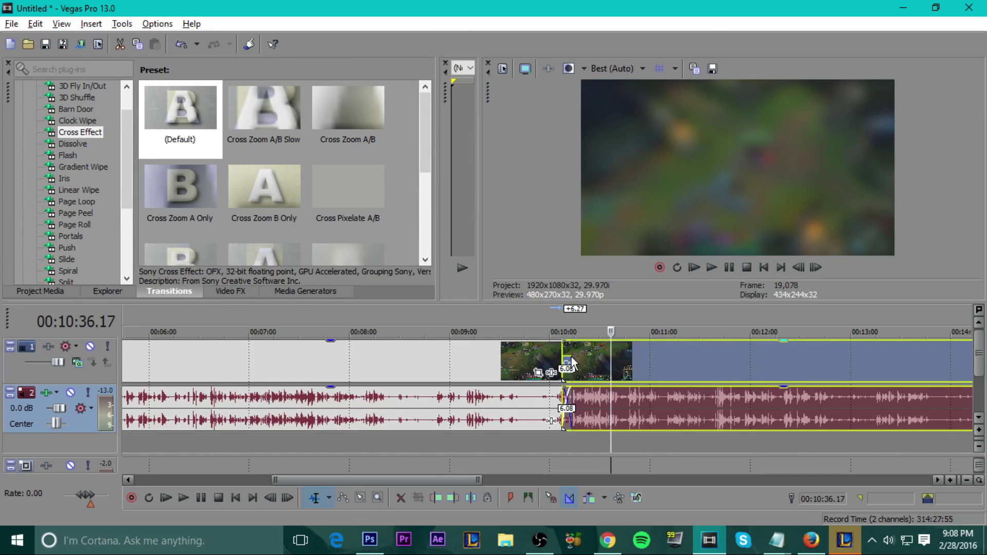
- Stretch the Cross Effect transition to 21.13 and play it back from just before it
scroll(570, 363, up, 4)
drag(383, 360, 484, 360)
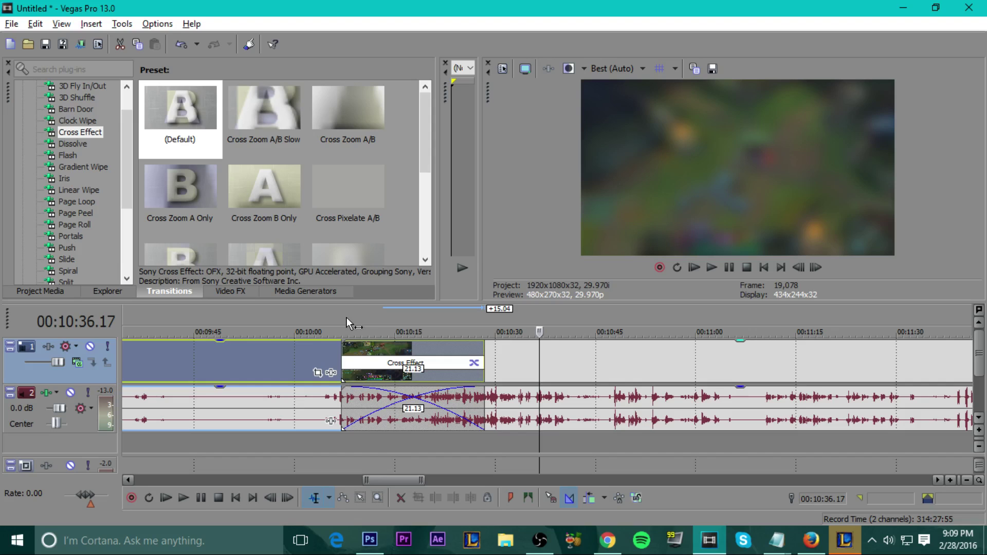
click(332, 317)
key(space)
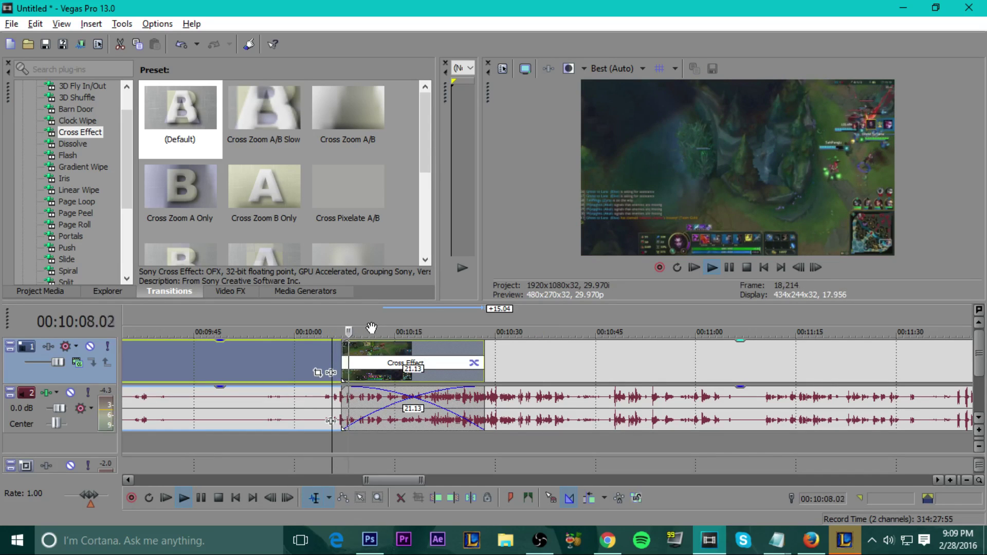
click(538, 545)
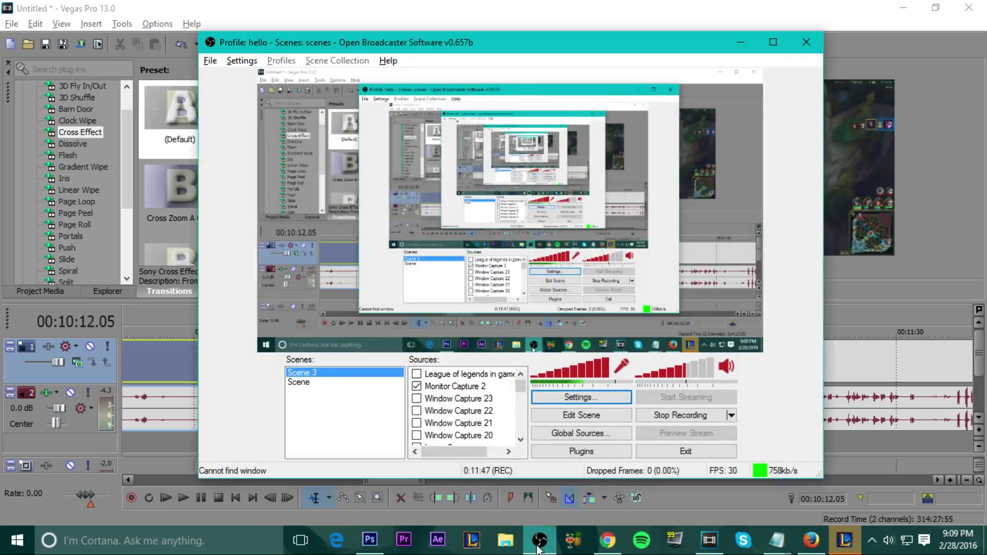
click(539, 545)
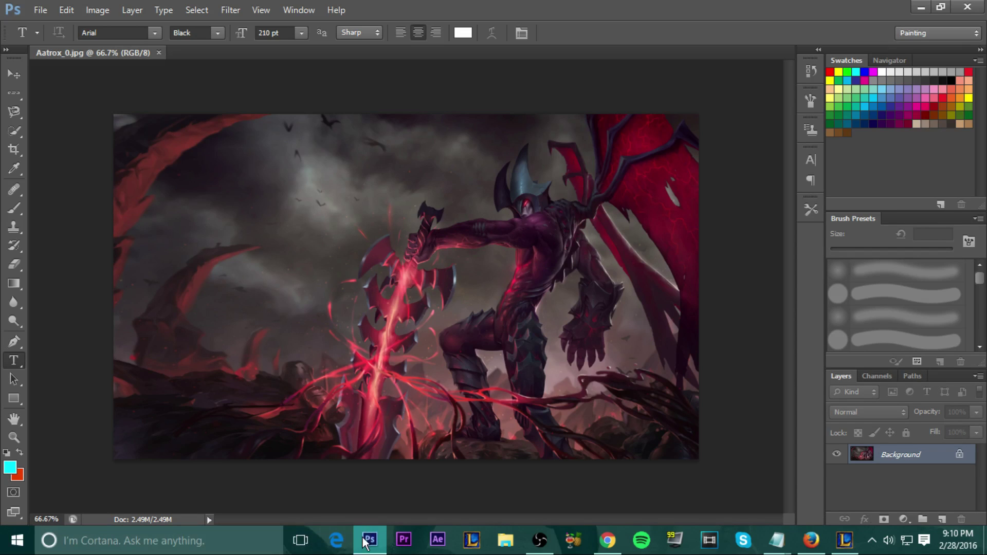
mouse_move(368, 539)
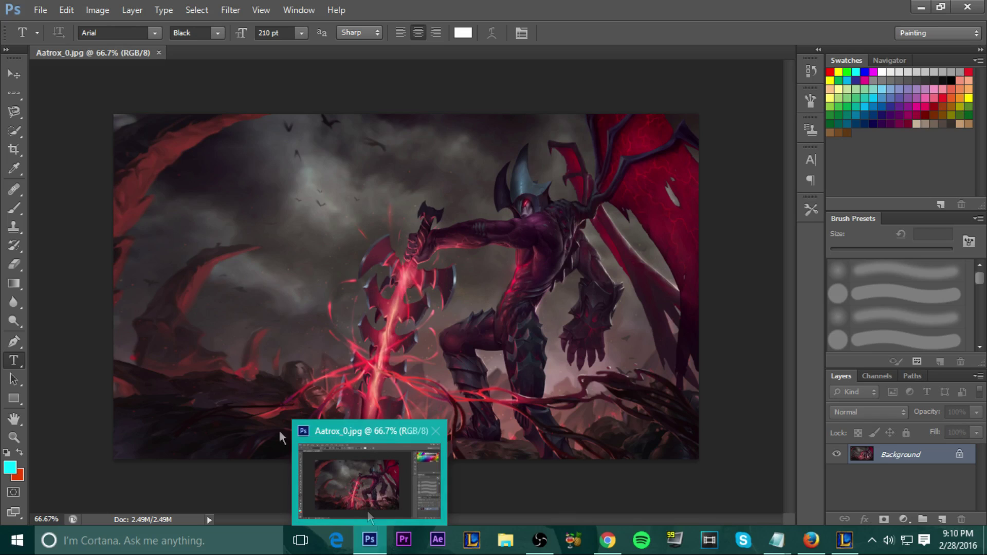
right_click(369, 540)
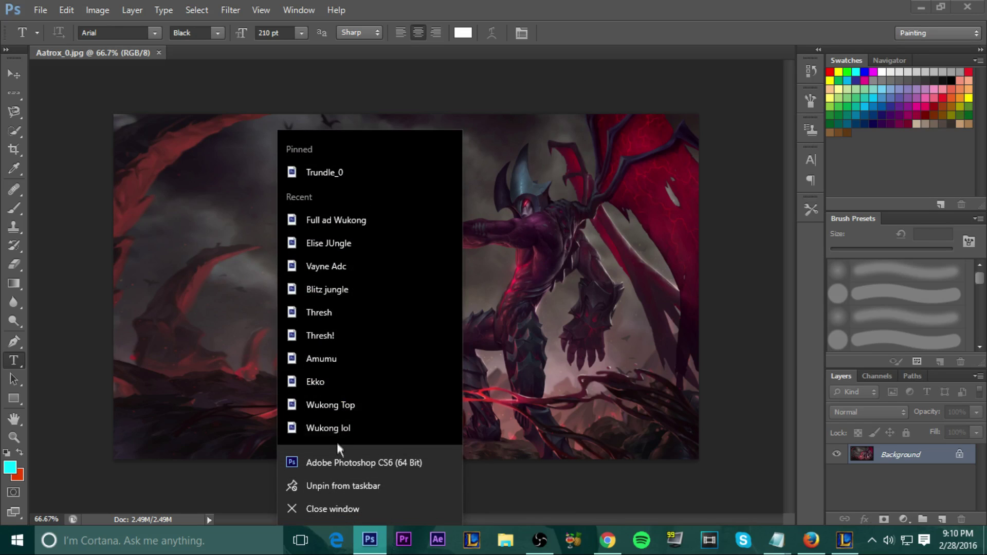
click(363, 464)
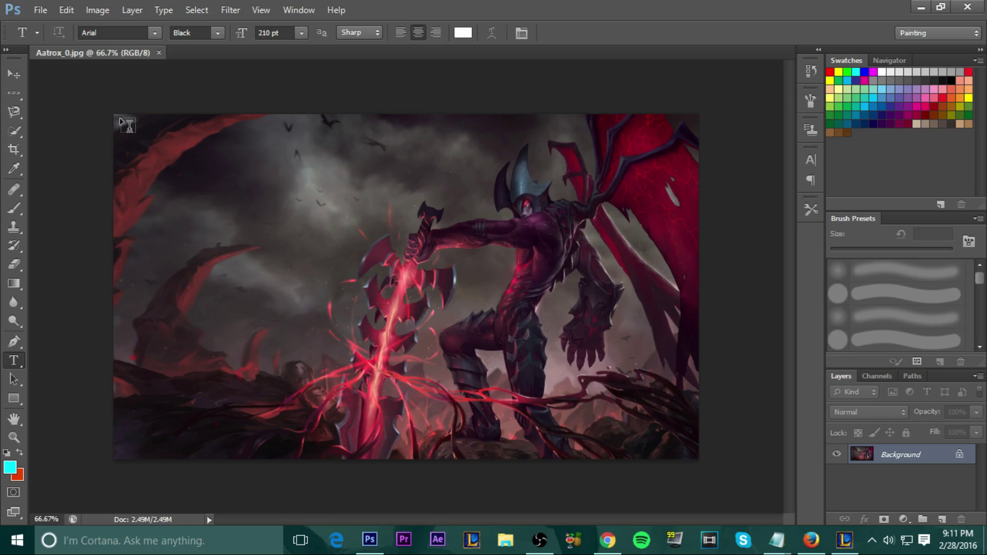
click(127, 125)
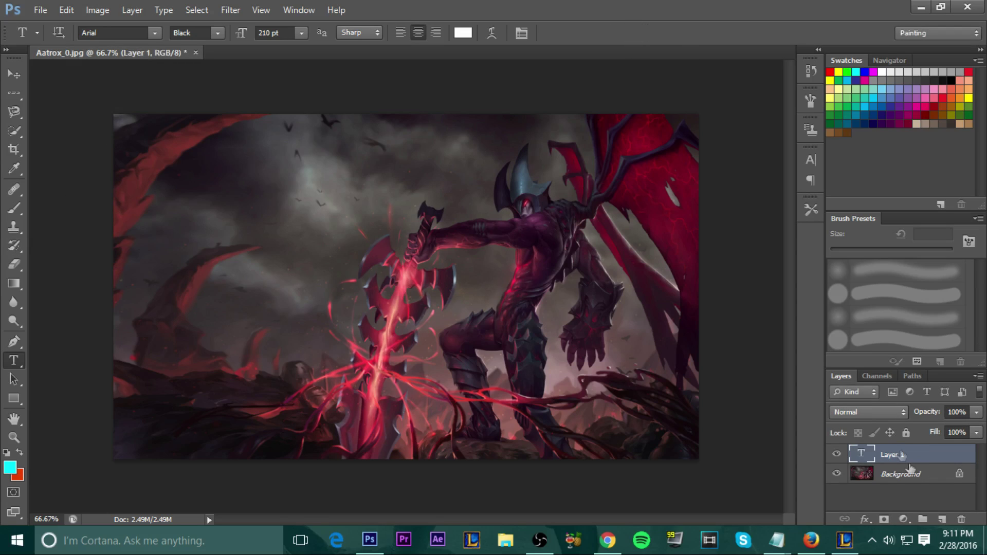
click(909, 471)
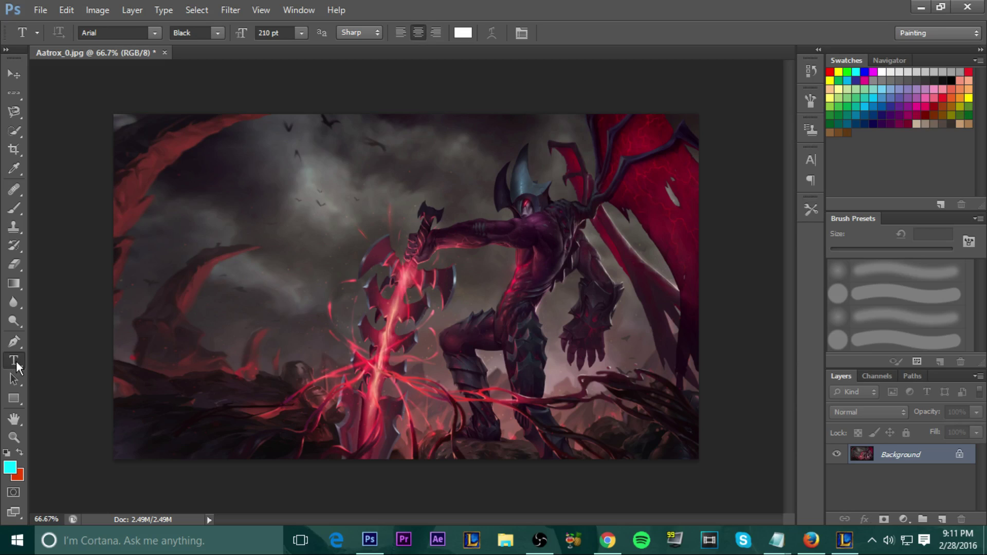
- Create a 200 pt text box reading 'AATROX' over 'TOP' across the image
drag(123, 124, 698, 459)
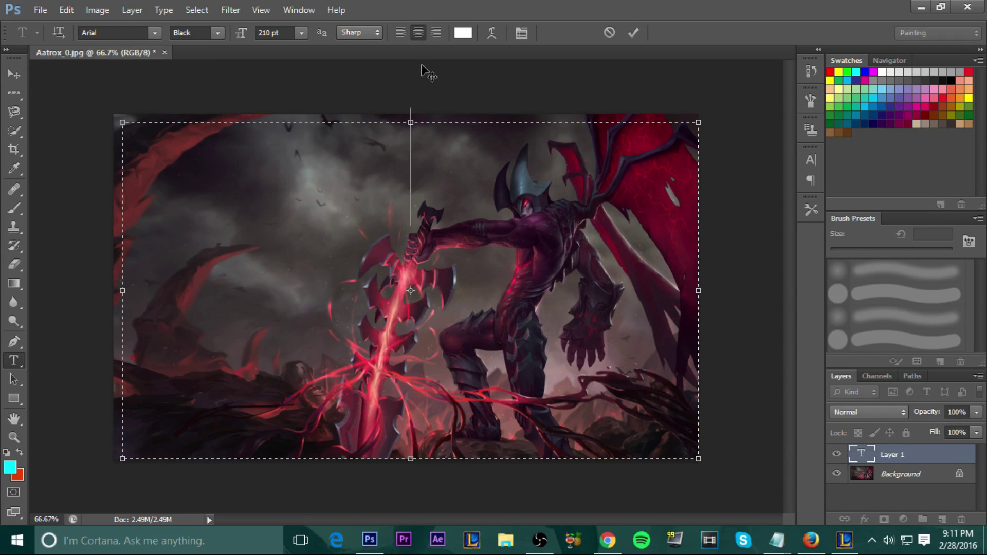
drag(421, 66, 416, 59)
click(275, 32)
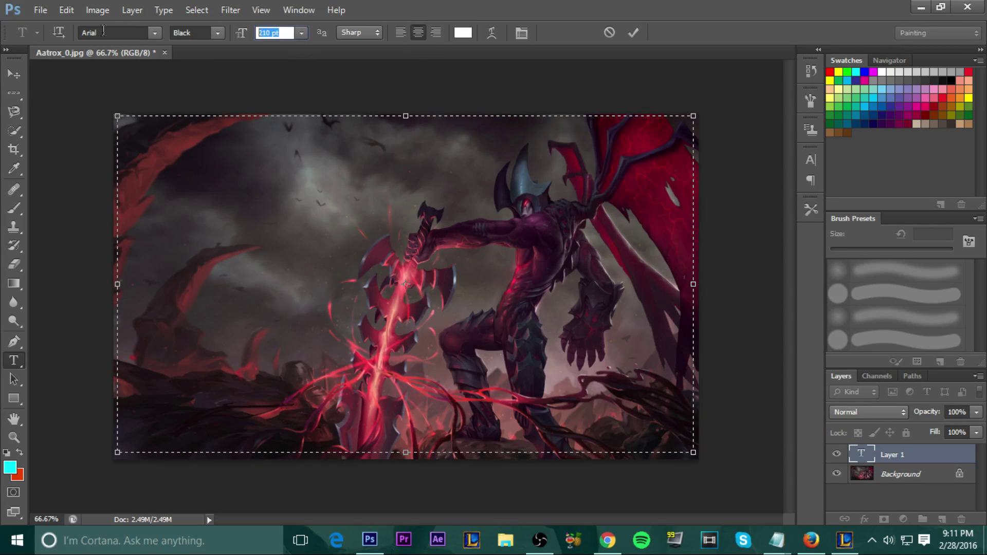
text(200)
key(Return)
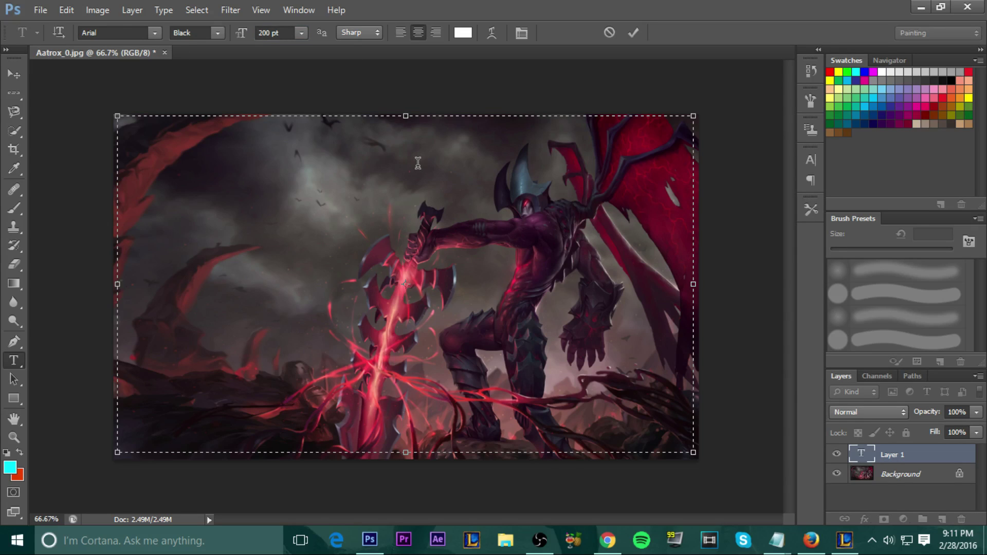
text(AATROX)
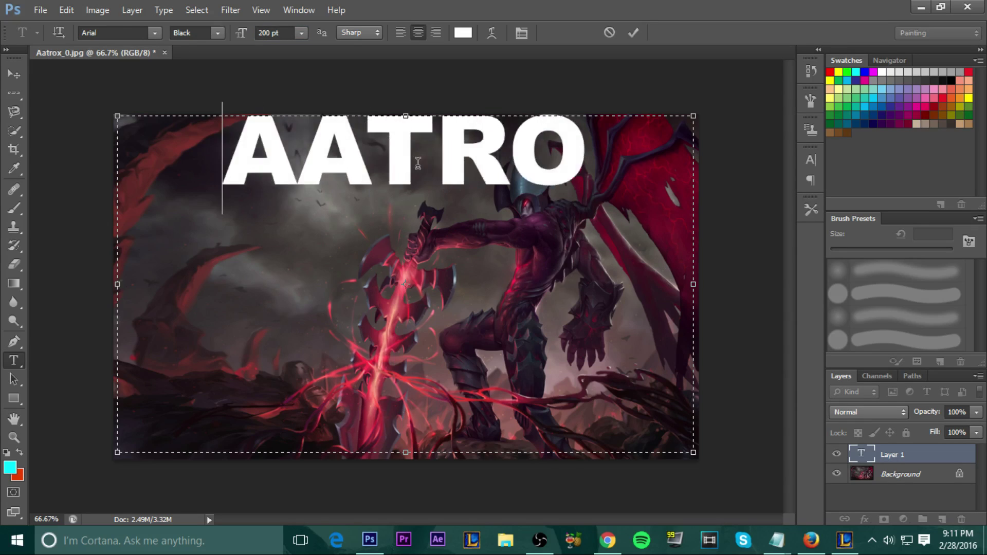
key(Return)
text(TOP)
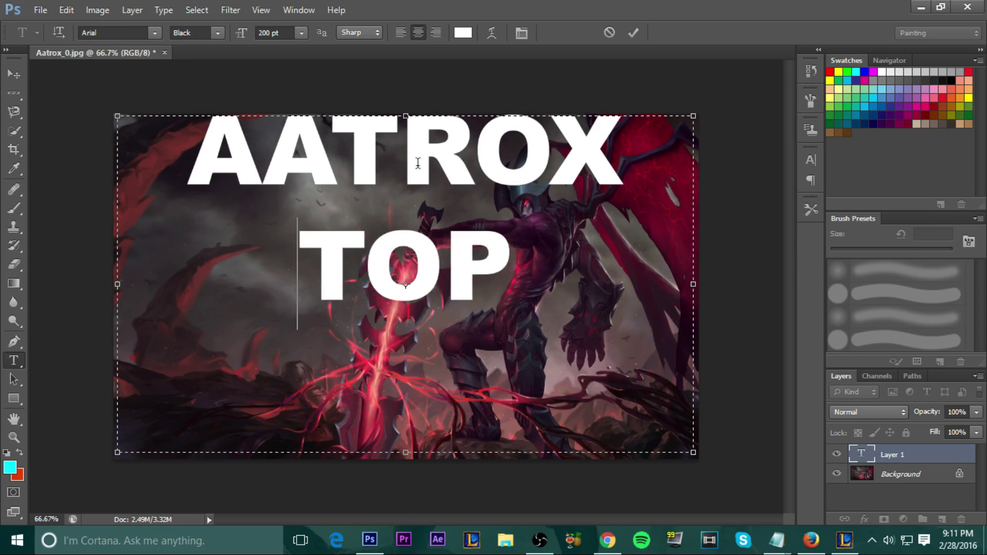
- Move the AATROX TOP text down, tilt it slightly clockwise, and commit it
drag(527, 98, 518, 182)
drag(701, 198, 610, 201)
click(632, 33)
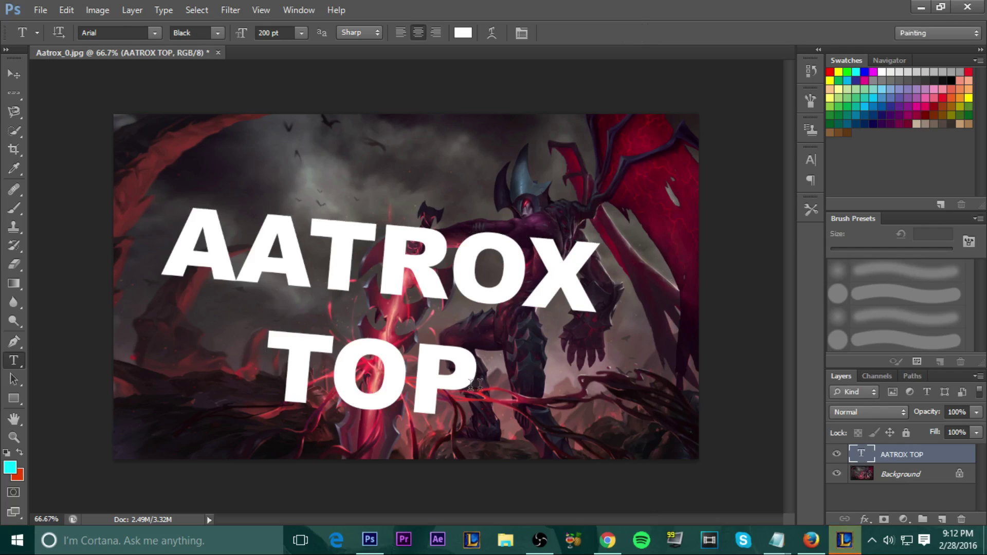
- Add a 75% opacity black drop shadow to the AATROX TOP text: 33 px distance, 36% spread, larger size
right_click(895, 456)
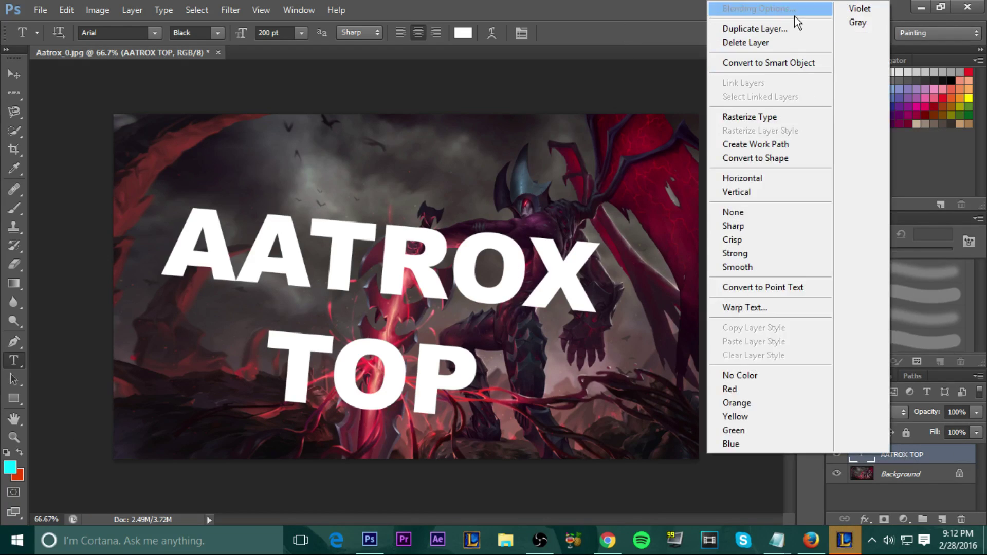
click(794, 11)
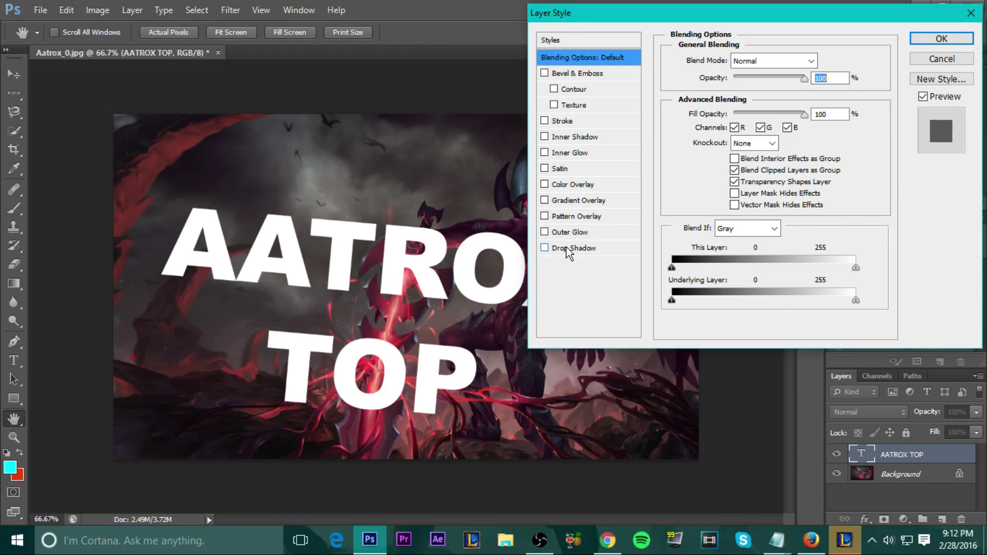
click(568, 249)
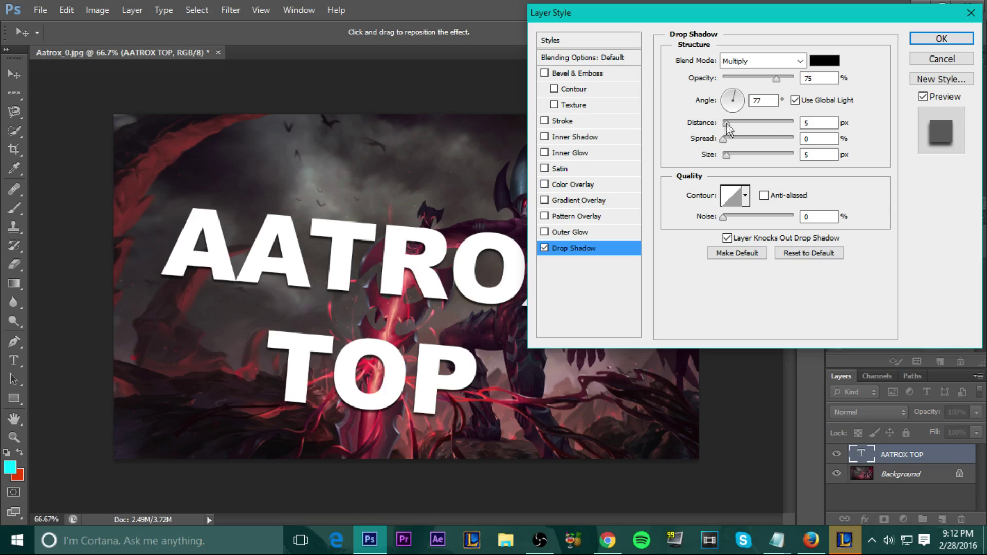
drag(730, 123, 743, 122)
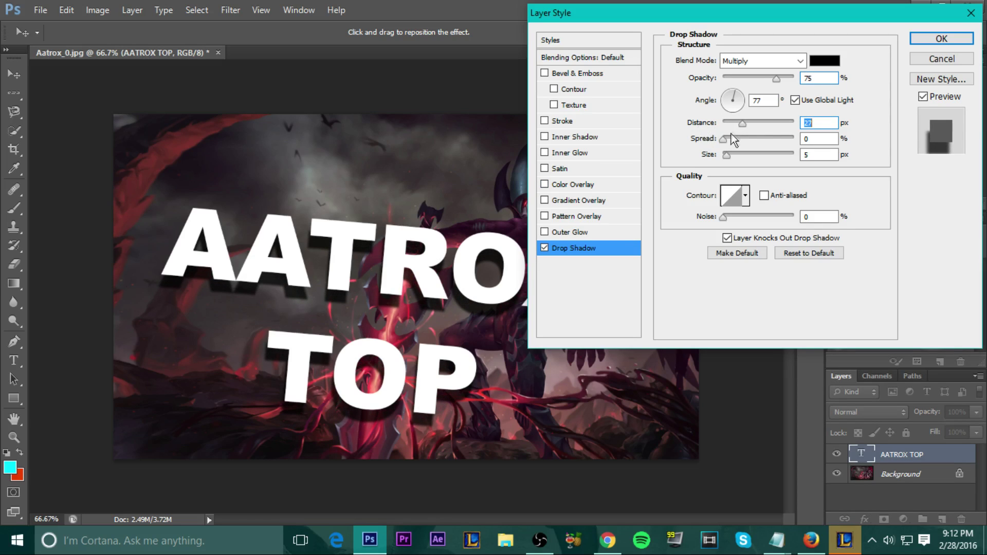
mouse_move(744, 123)
mouse_down()
mouse_move(730, 140)
mouse_move(752, 137)
mouse_up()
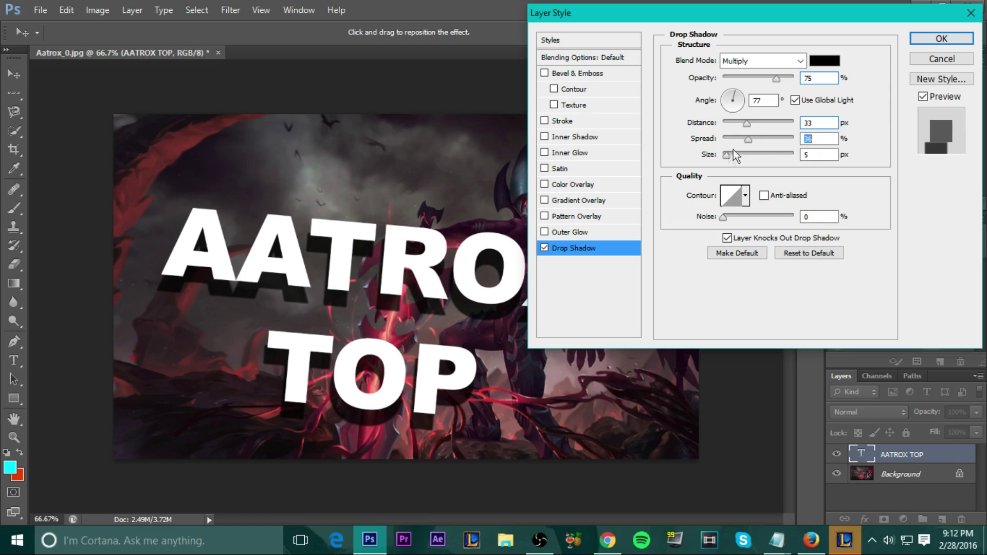
drag(728, 154, 745, 153)
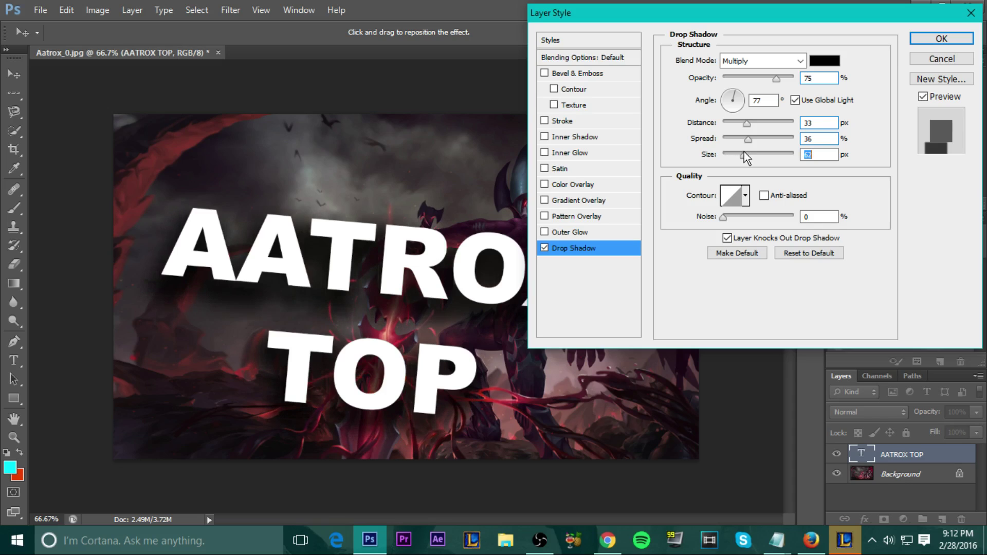
click(928, 38)
- Resize all the AATROX TOP text to 220 pt, rotate it slightly counter-clockwise, and commit
click(450, 289)
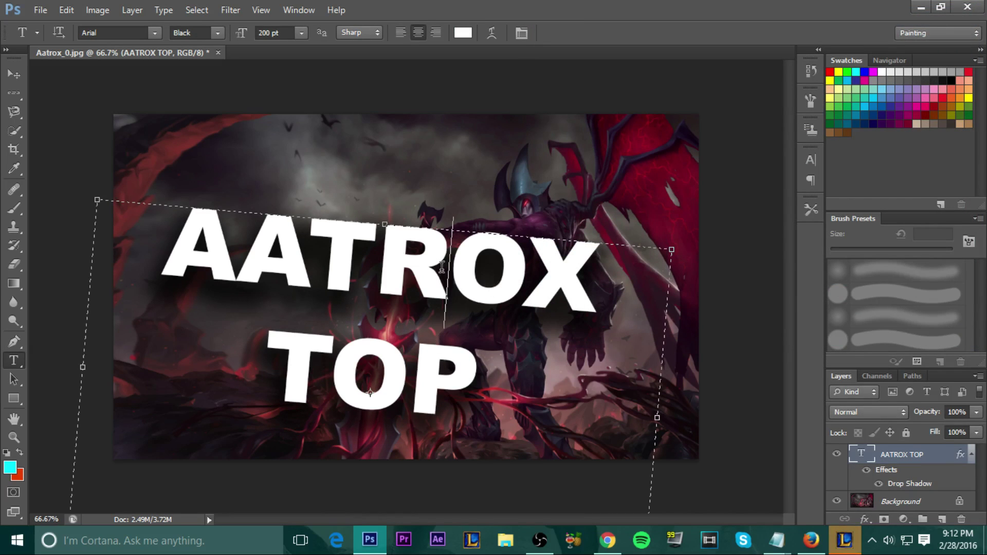
drag(494, 389, 197, 242)
click(277, 33)
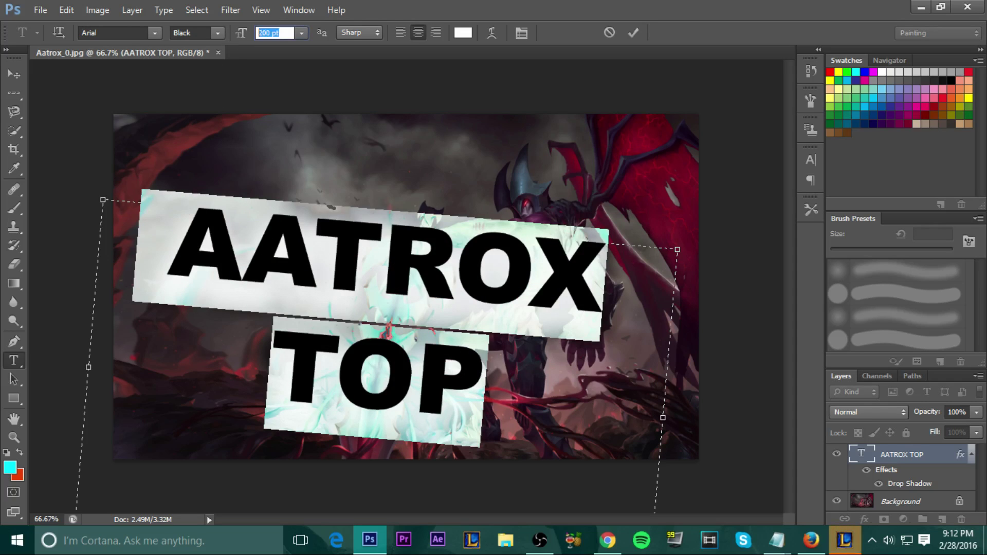
text(22)
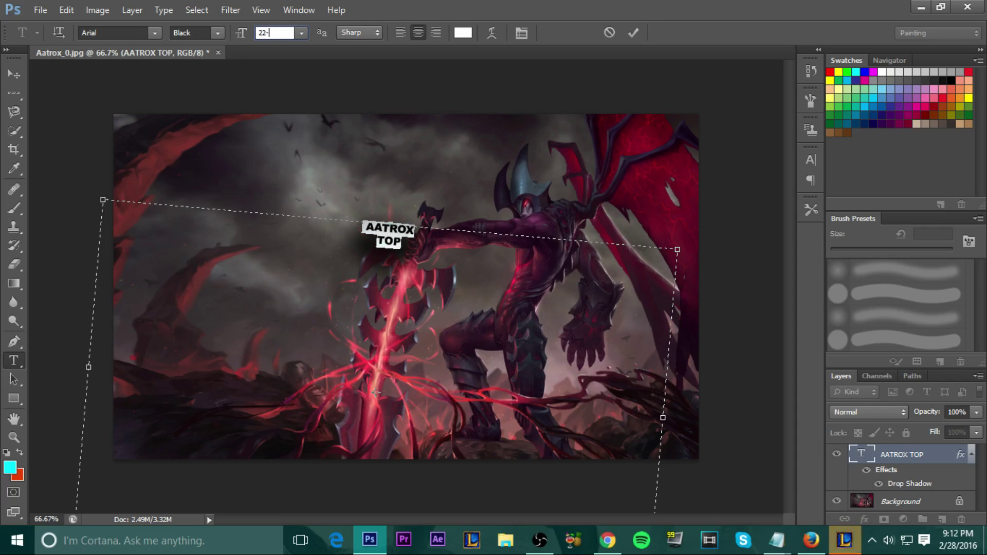
text(0)
key(Return)
click(374, 256)
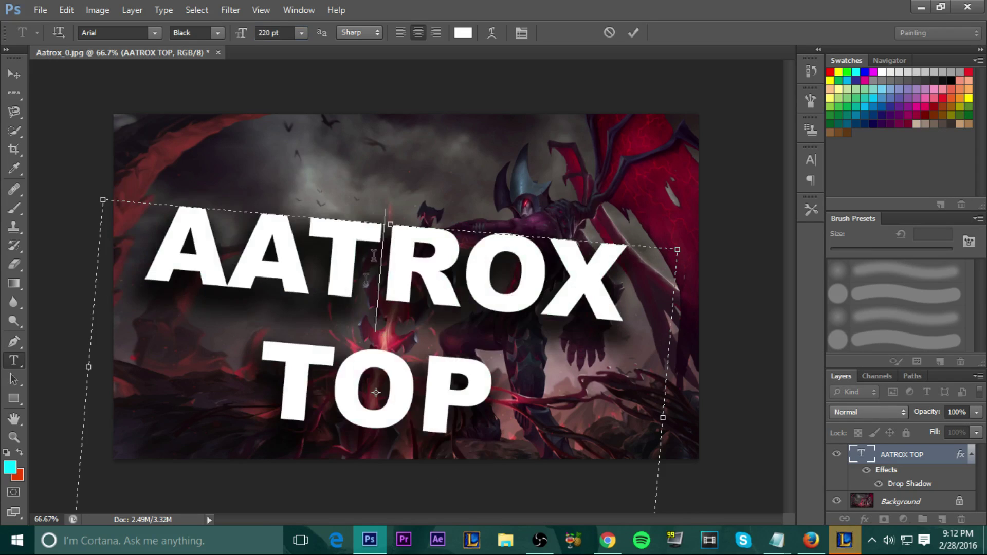
mouse_move(695, 242)
mouse_down()
mouse_move(718, 212)
mouse_move(706, 226)
mouse_move(702, 215)
mouse_move(704, 229)
mouse_up()
click(633, 32)
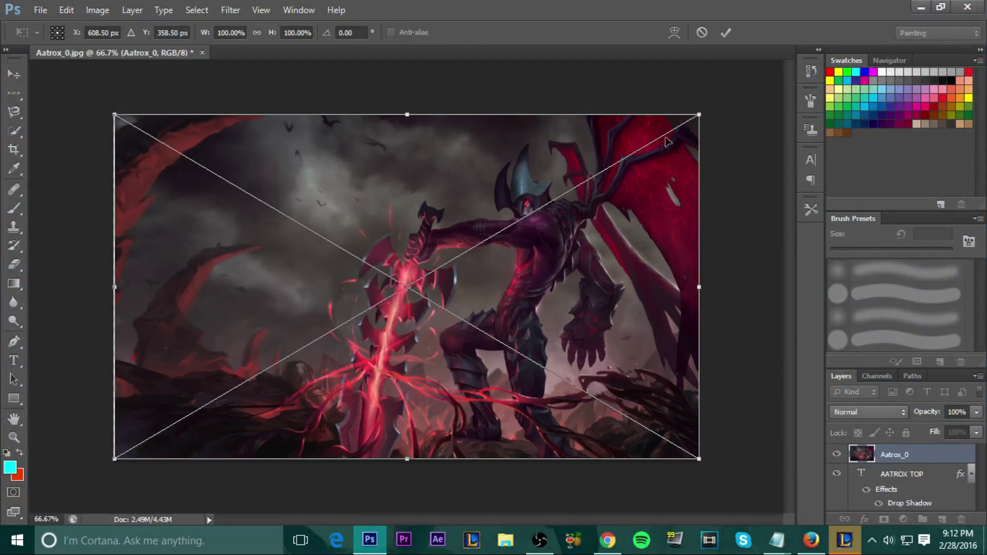
- Scale the Aatrox_0 artwork to about 139%, shift it left and down, and place it beneath the text
drag(699, 110, 798, 21)
key(ctrl+z)
drag(698, 114, 926, 12)
drag(651, 201, 570, 255)
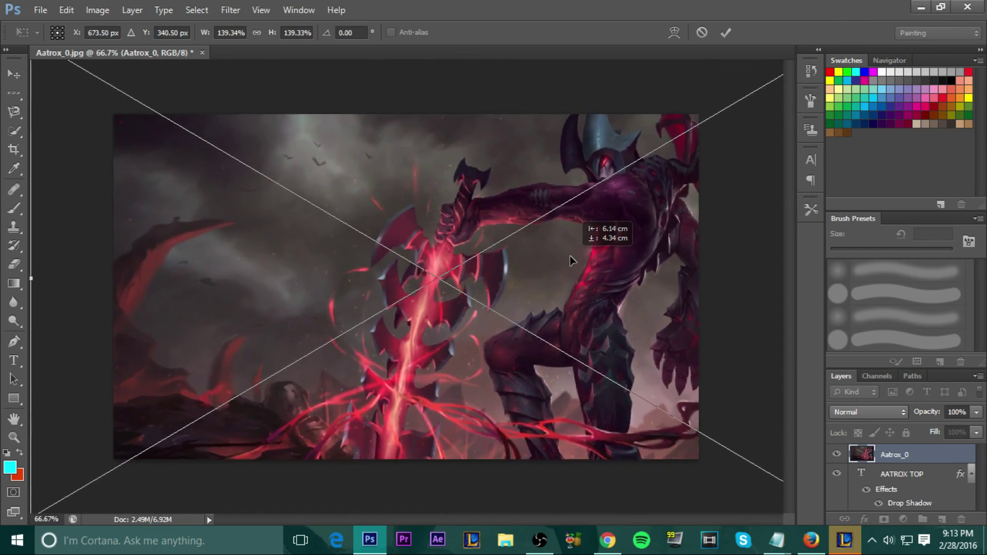
click(724, 33)
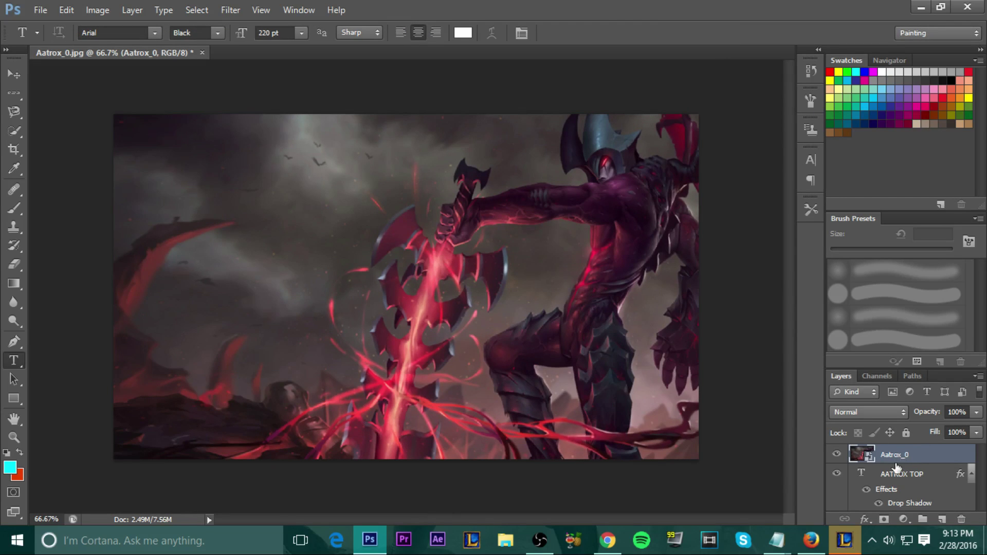
drag(896, 457, 893, 505)
- Tilt the AATROX TOP text a bit further and commit the rotation
click(484, 259)
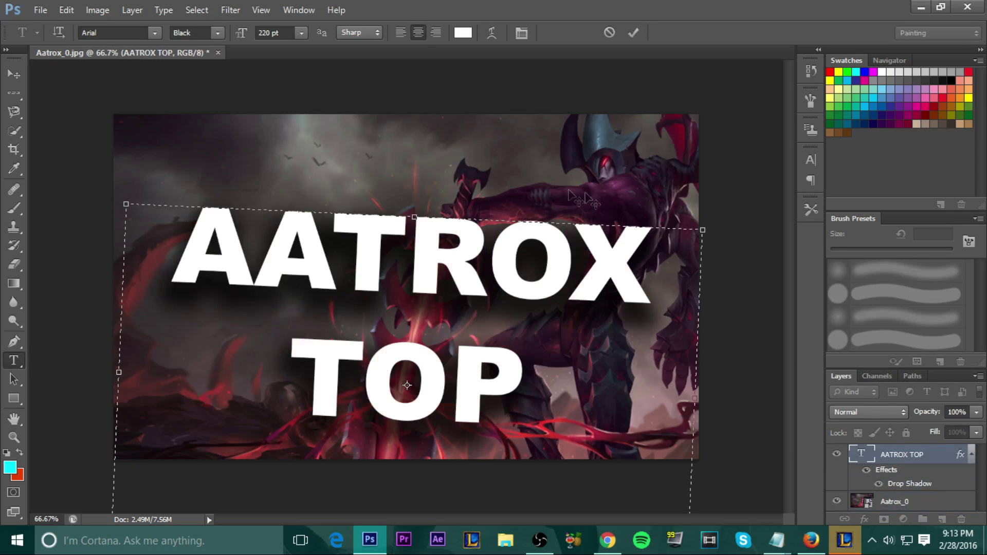
drag(730, 206, 741, 221)
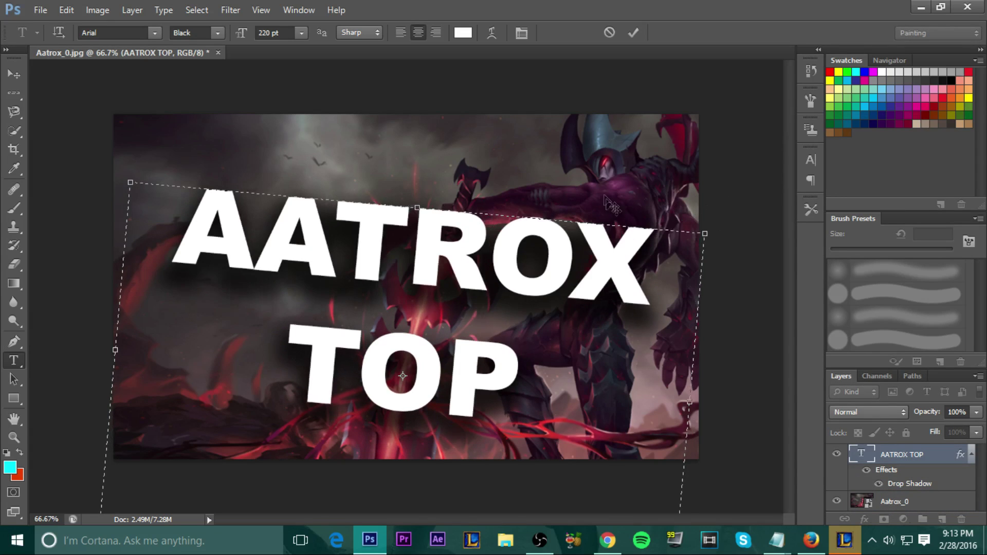
click(633, 32)
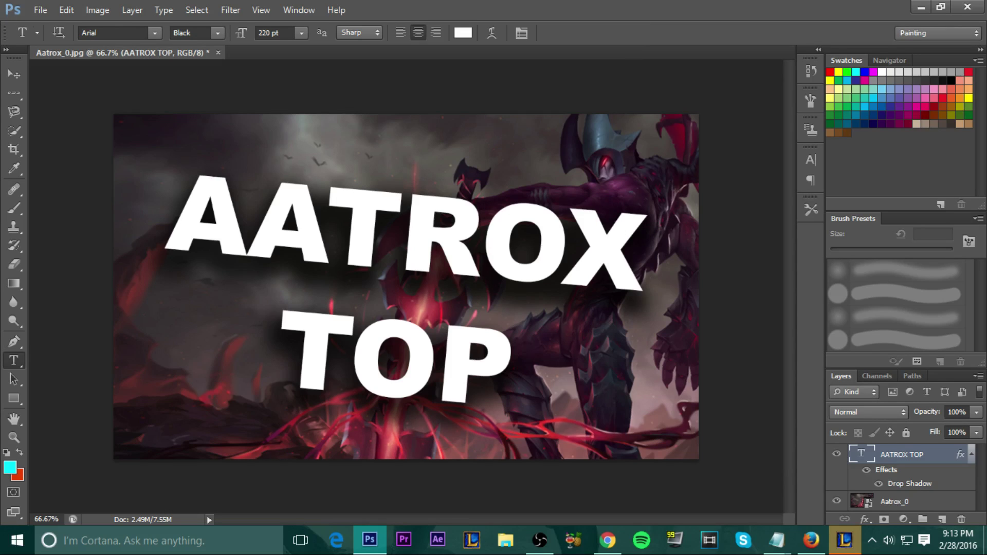
click(36, 10)
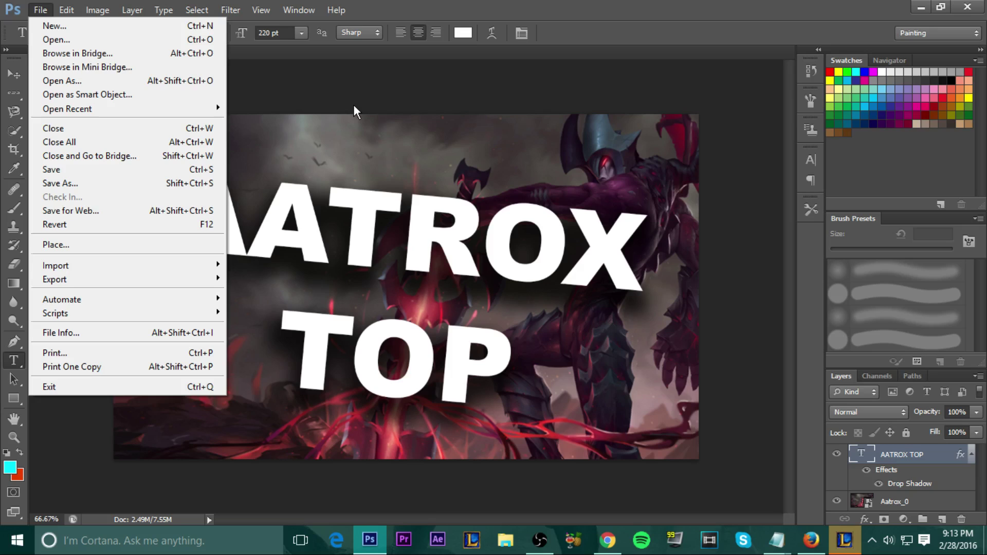
- Dismiss the File menu and switch to the YouTube upload page in Chrome
click(328, 242)
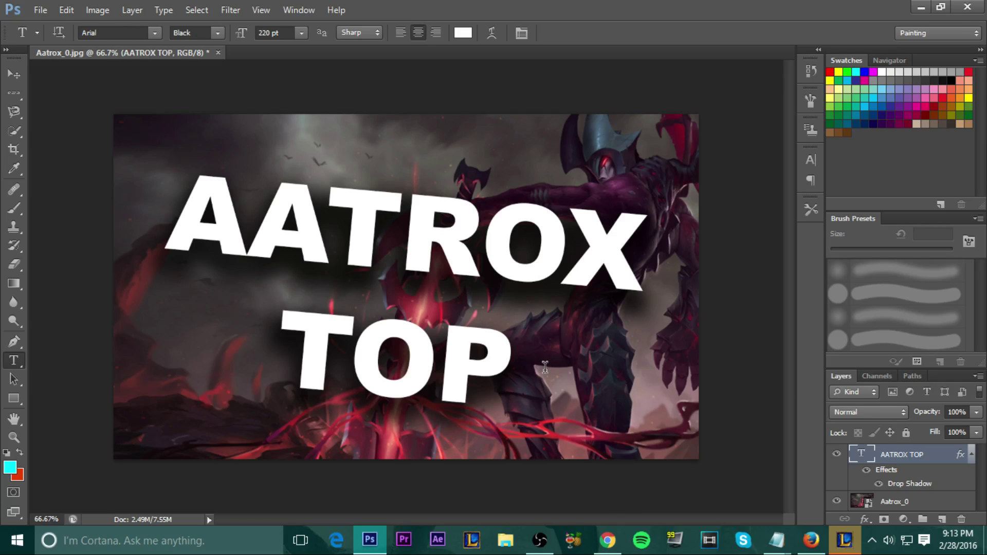
key(alt+Tab)
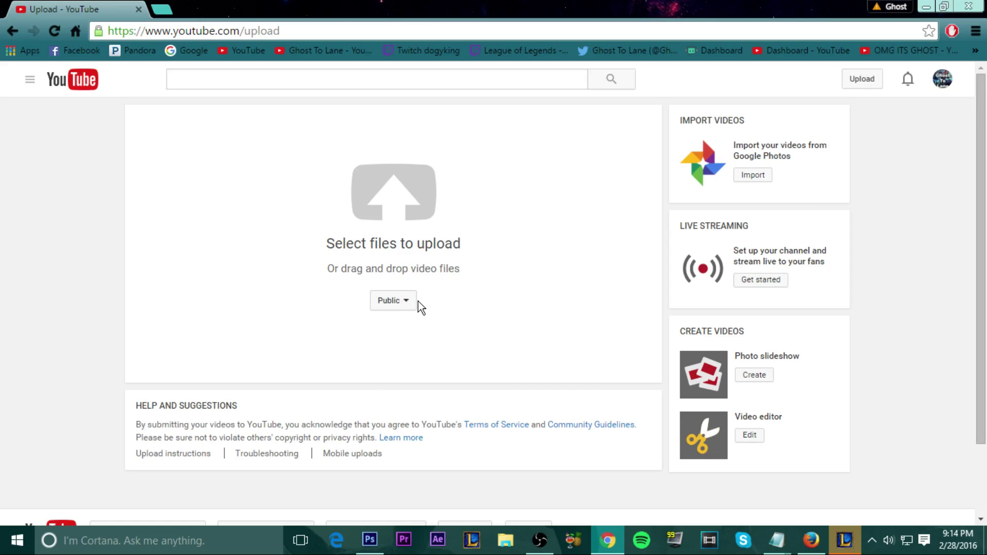
- Begin a YouTube upload by dropping the recorded video file onto the upload area
click(857, 80)
drag(593, 280, 13, 211)
- Title the video 'WUkong is amazing, Just like Ghost to Lane'
text(Ekko)
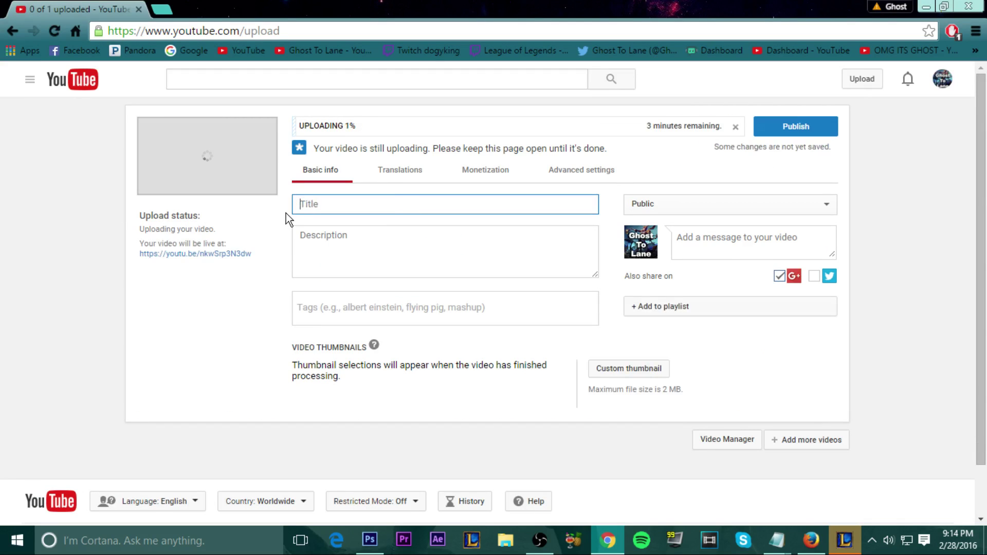
key(BackSpace)
key(BackSpace)
key(BackSpace)
key(BackSpace)
text(WUkong is amazing)
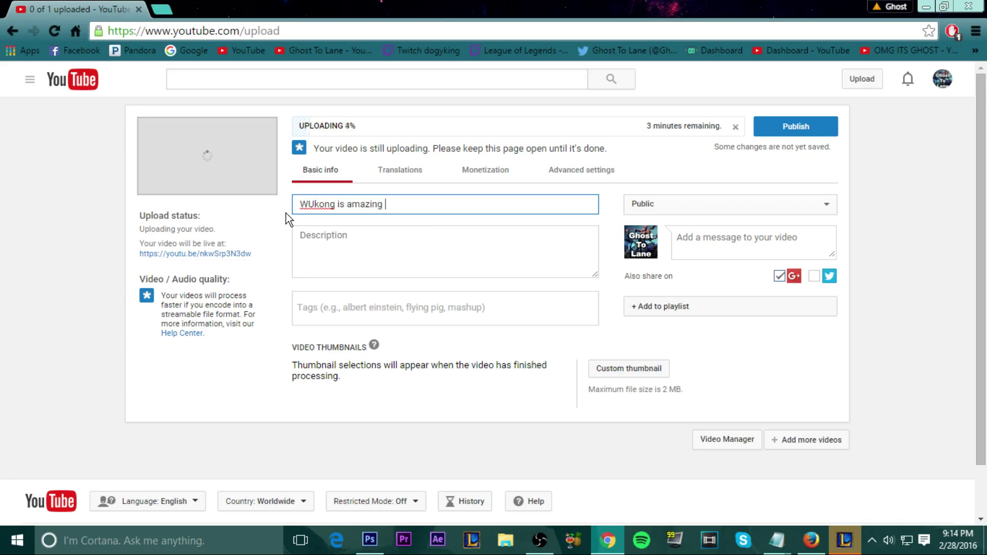
key(BackSpace)
text(, Just like Ghost to Lane)
- Write the description 'Ghost to lane is #1 I love' and add the tag 'Omg its ghost!'
click(385, 251)
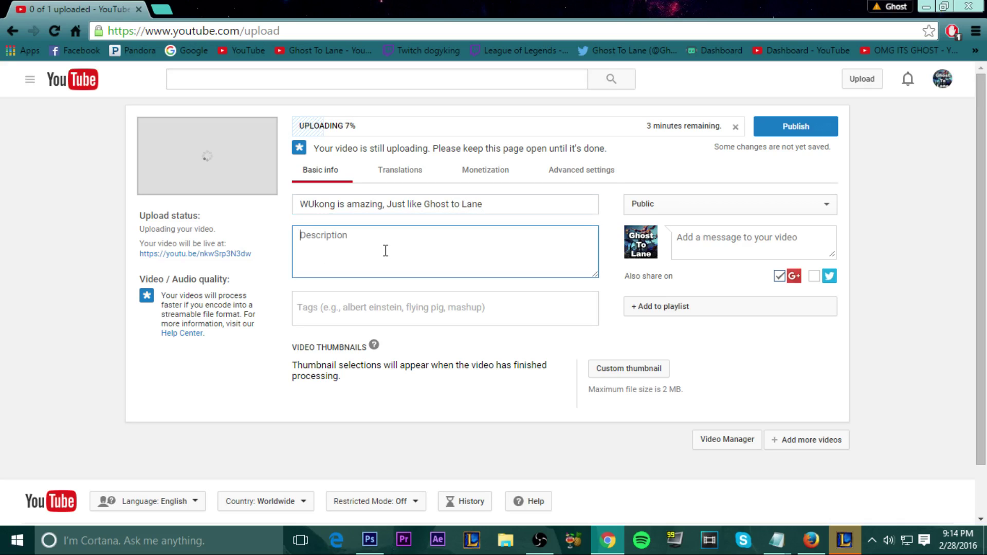
text(Ghost to lane is #1)
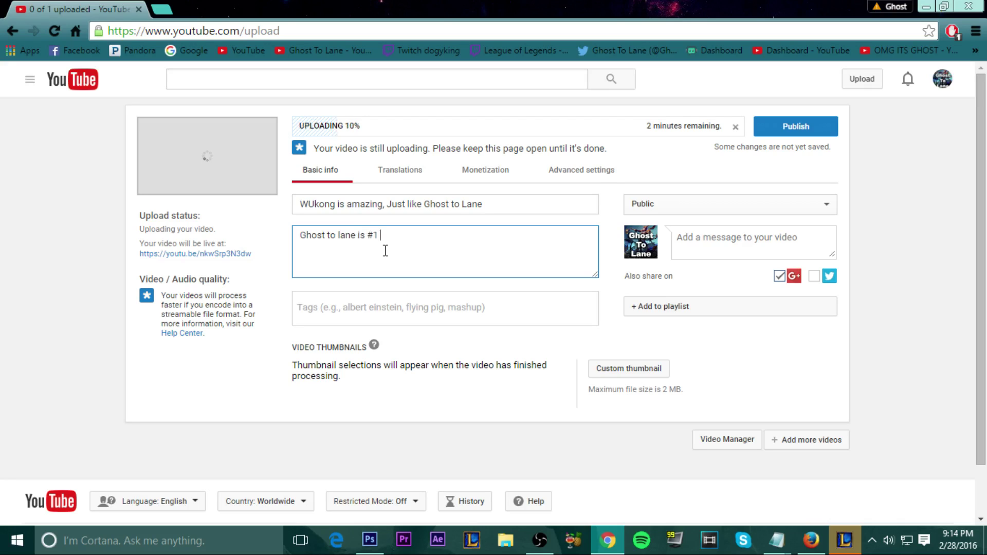
text( I love him!)
click(386, 309)
text(Omg its ghost!)
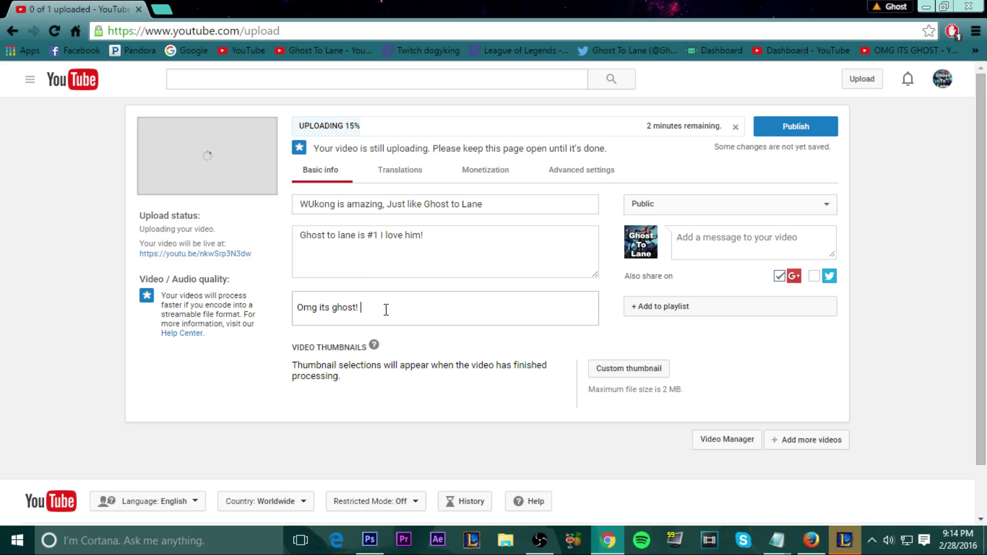
click(452, 252)
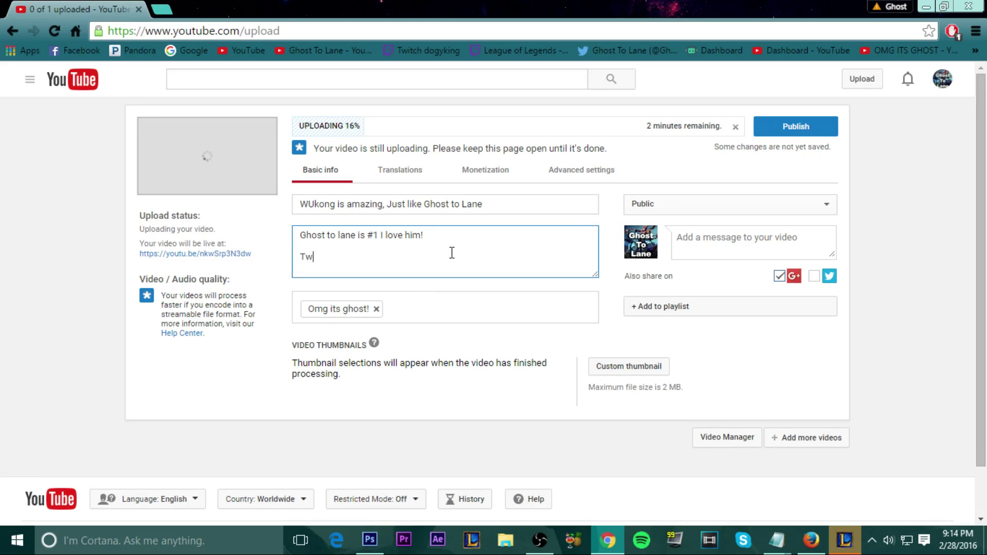
key(BackSpace)
key(BackSpace)
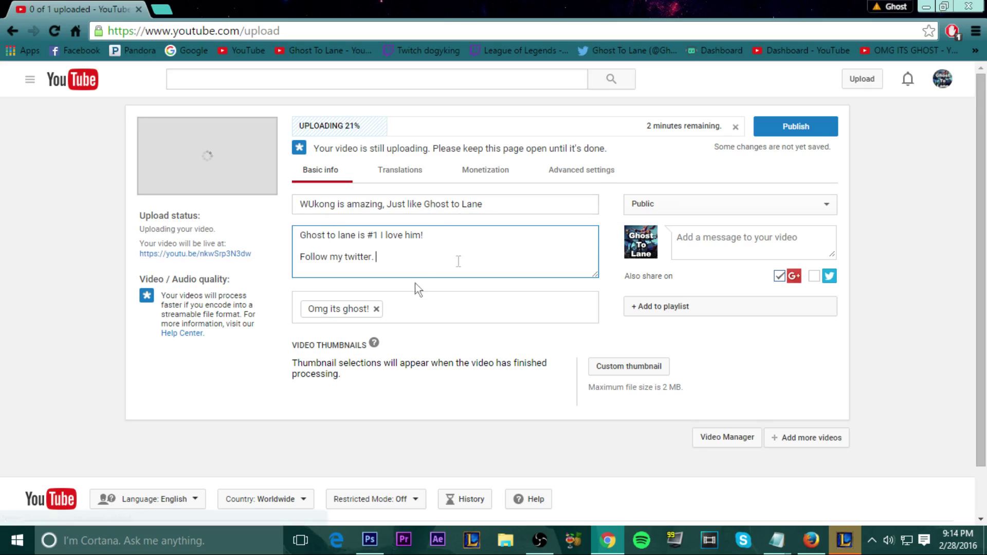
key(ctrl+a)
key(Right)
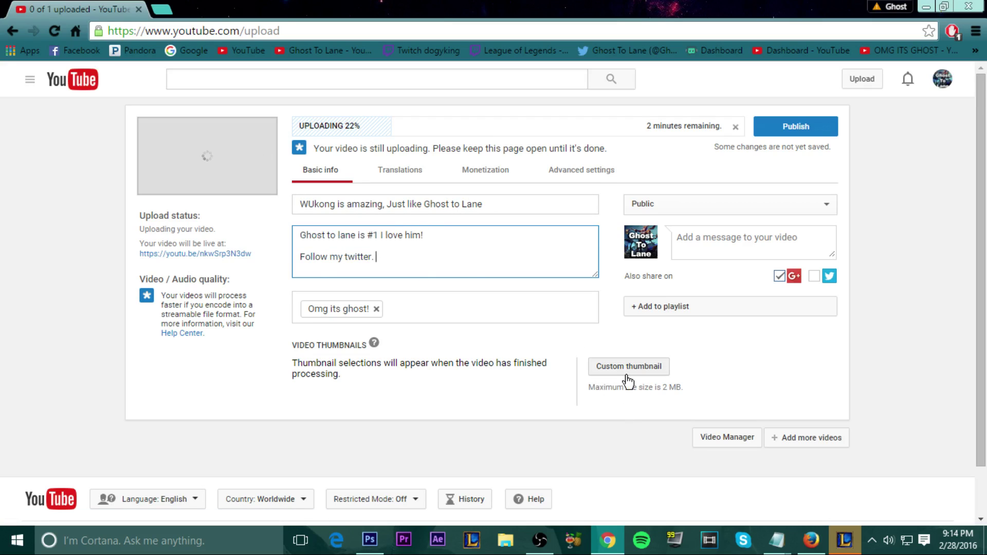
click(627, 374)
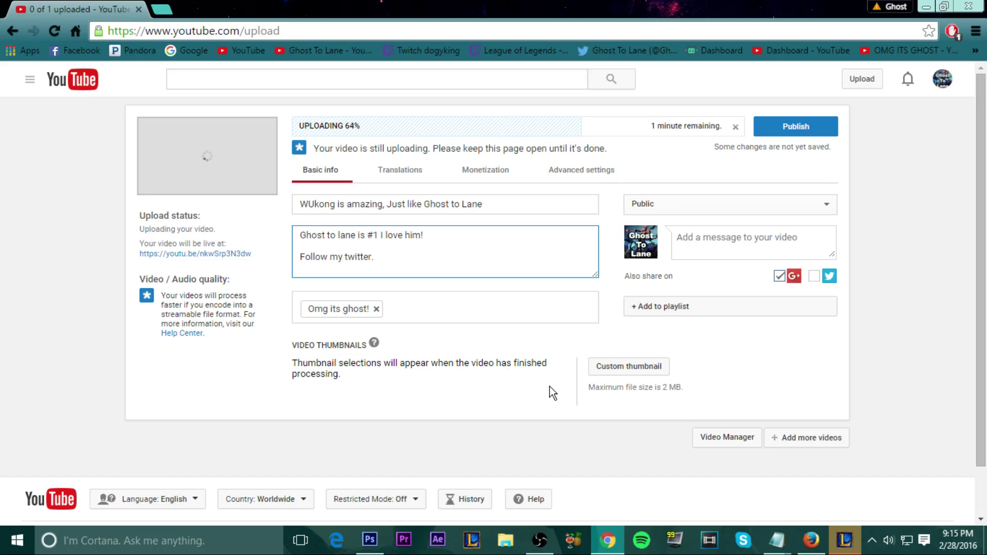
click(687, 205)
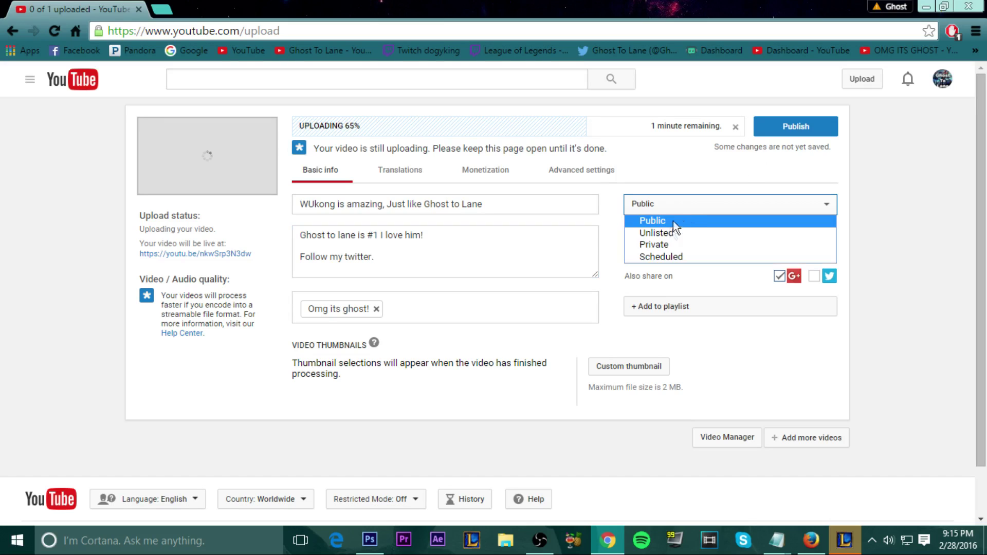
click(670, 224)
click(672, 213)
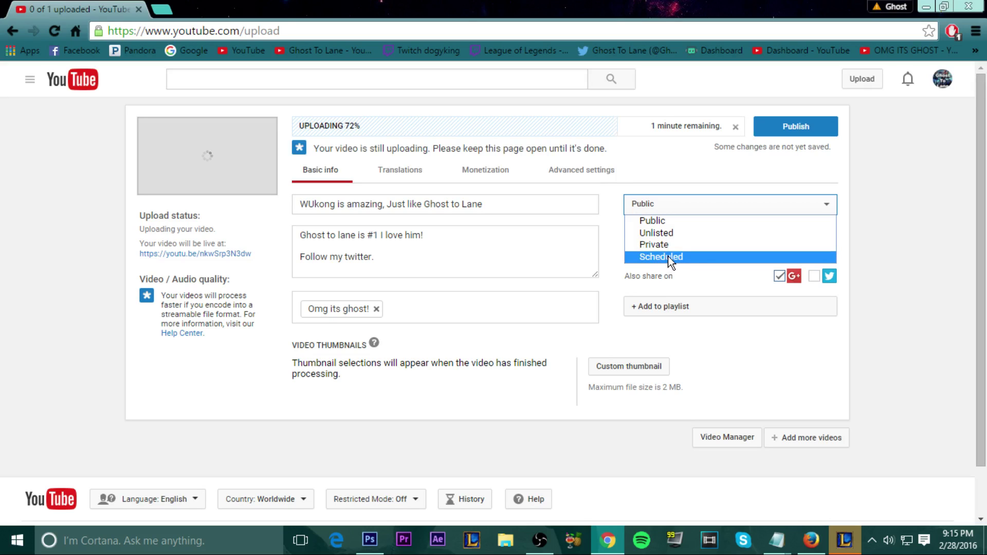
click(616, 208)
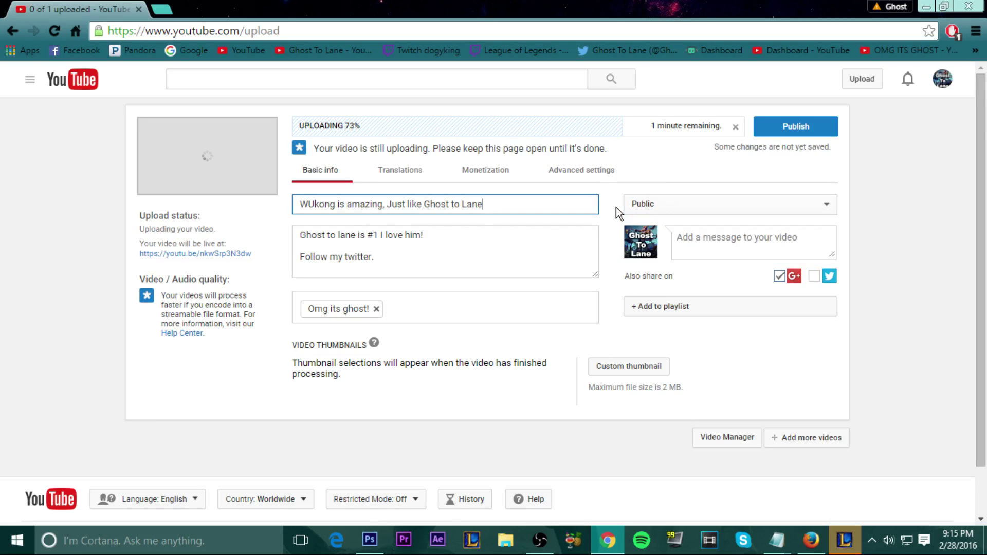